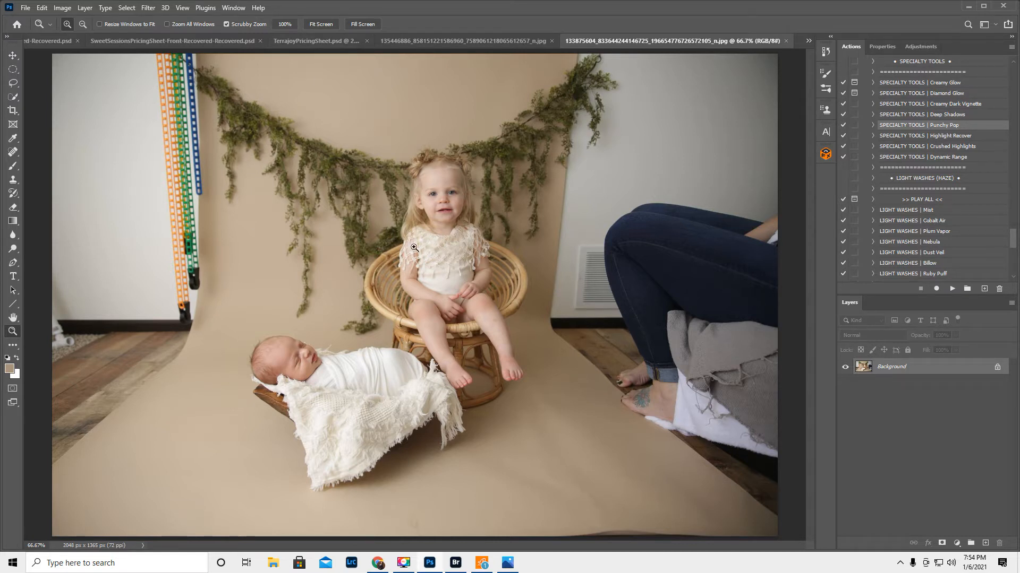
pyautogui.click(13, 111)
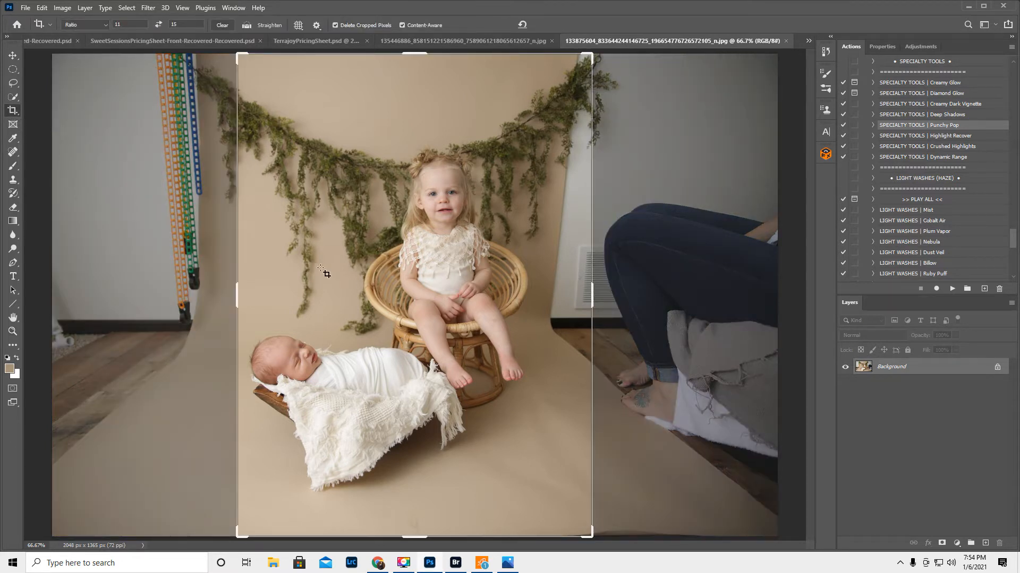
pyautogui.moveTo(237, 296); pyautogui.dragTo(212, 294)
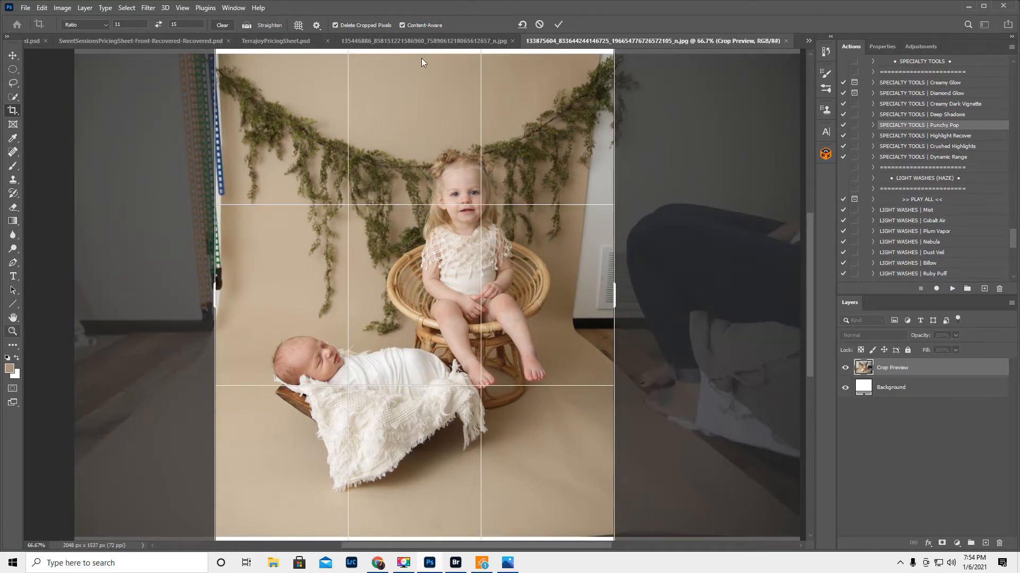
pyautogui.press('Return')
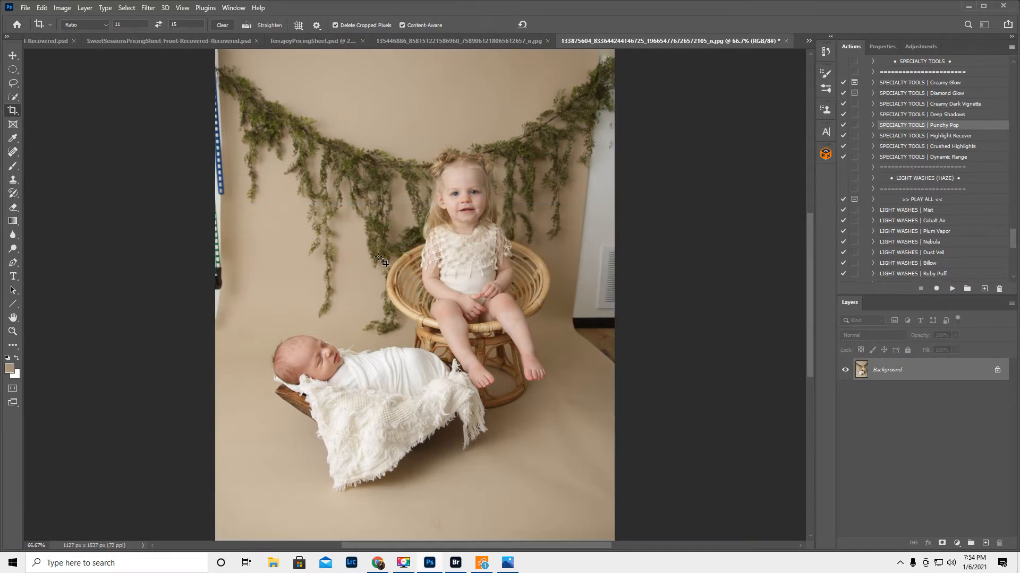
pyautogui.hotkey('ctrl', 'z')
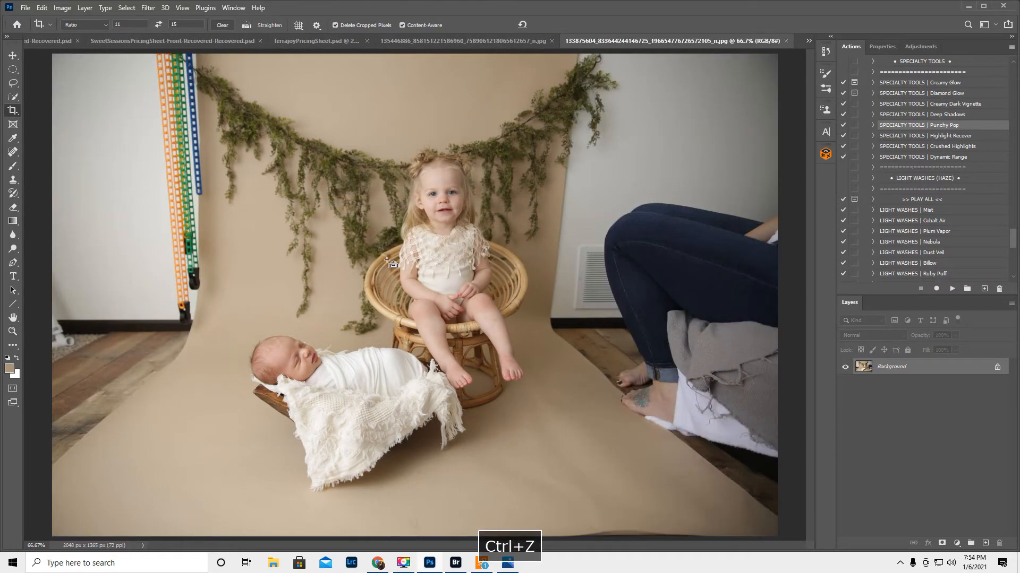
# - Crop the photo to an 11:15 portrait around both children, extending the canvas above the backdrop with Content-Aware fill
pyautogui.press('z')
pyautogui.keyDown('alt'); pyautogui.click(291, 320); pyautogui.keyUp('alt')
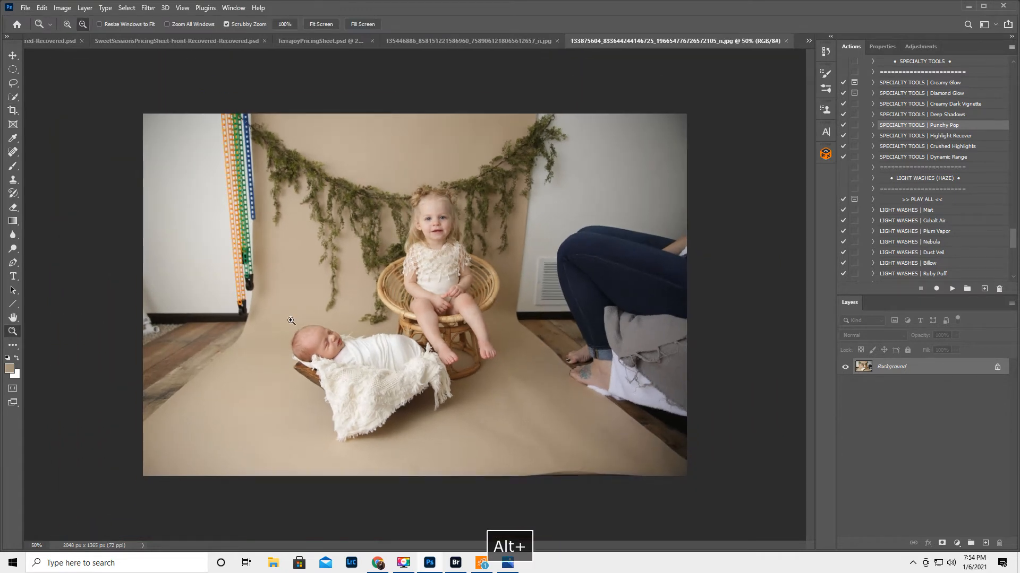
pyautogui.click(12, 112)
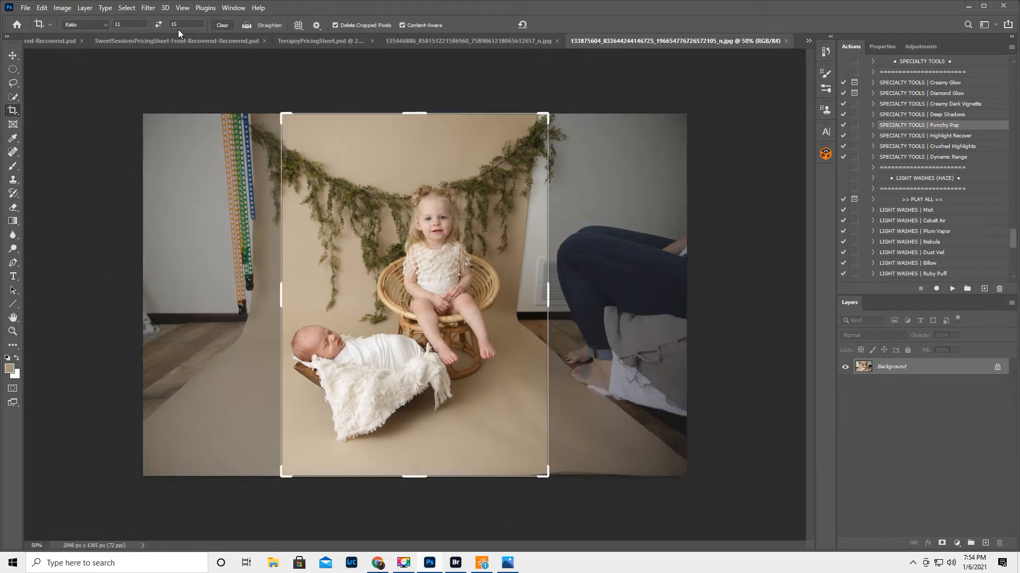
pyautogui.moveTo(278, 111); pyautogui.dragTo(274, 103)
pyautogui.moveTo(427, 327)
pyautogui.mouseDown()
pyautogui.moveTo(437, 338)
pyautogui.moveTo(441, 327)
pyautogui.mouseUp()
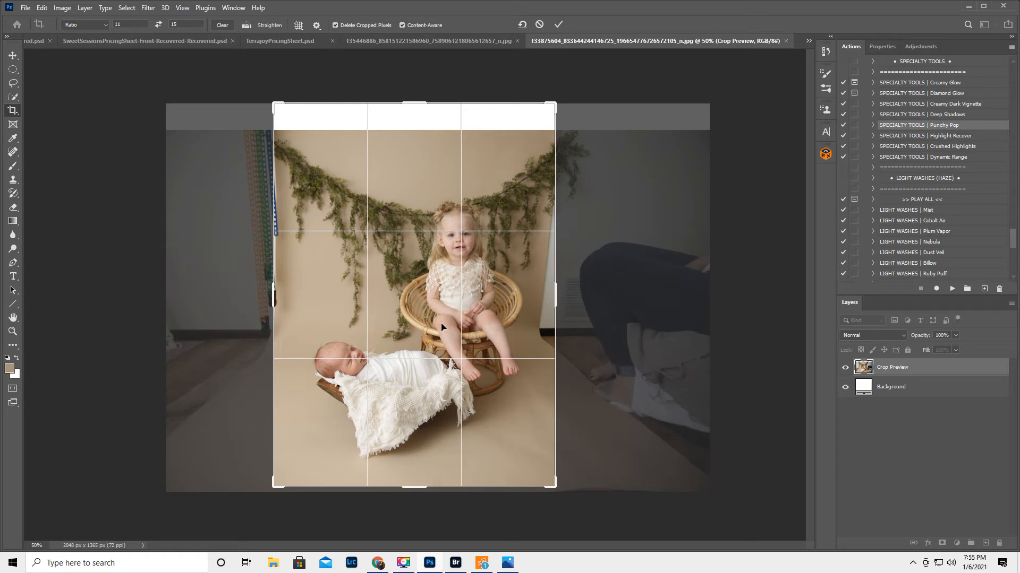
pyautogui.click(402, 25)
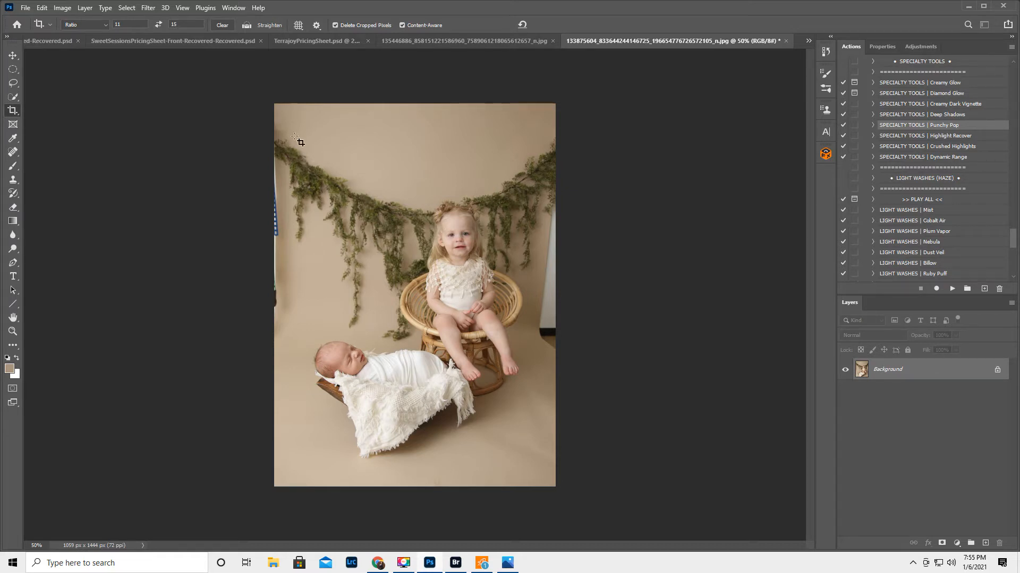
# - Open Liquify and push the blue-dotted strip off the photo's left edge using Forward Warp at brush size 500
pyautogui.click(147, 9)
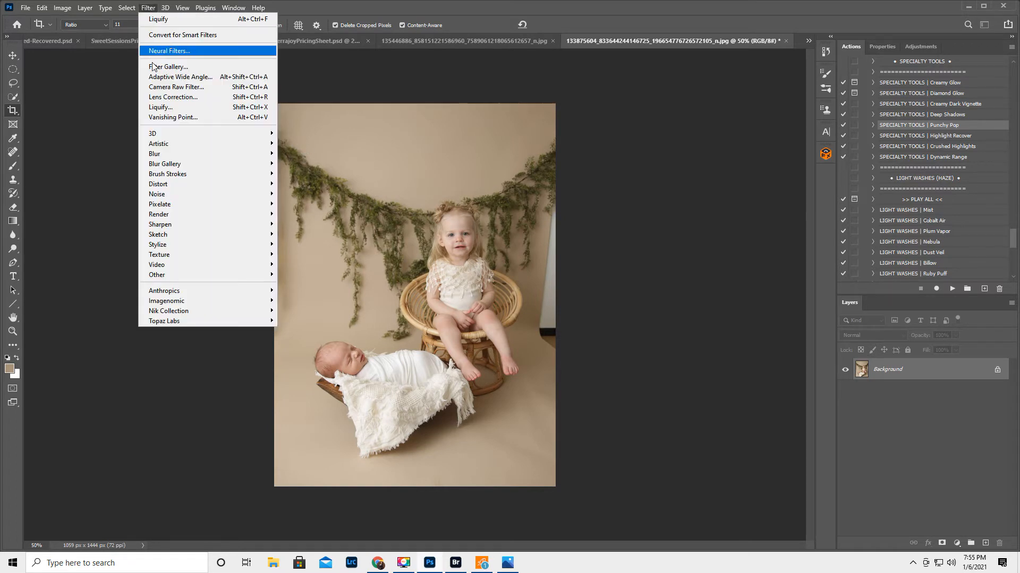
pyautogui.click(164, 107)
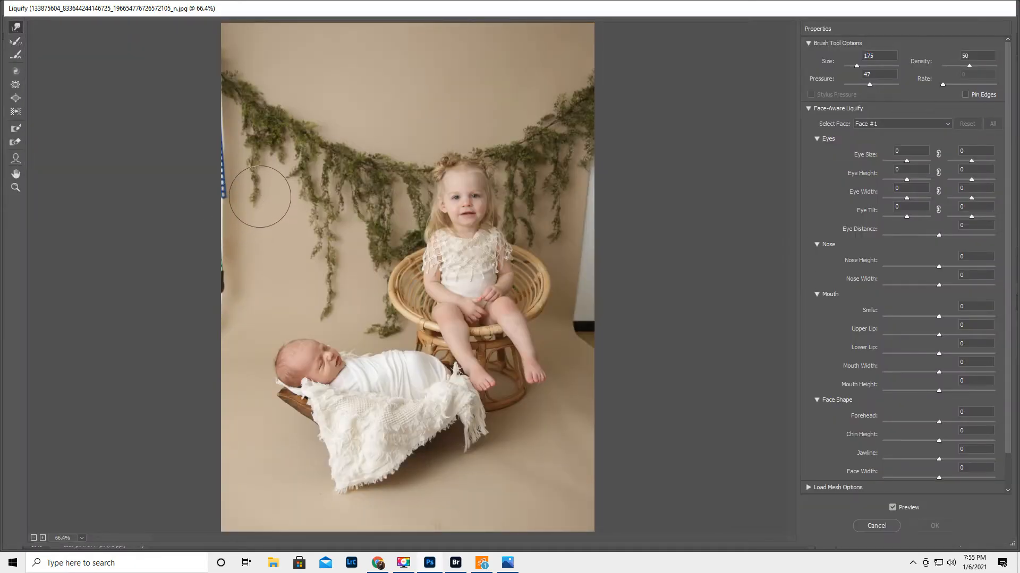
pyautogui.press(']')
pyautogui.press(']')
pyautogui.press(']')
pyautogui.press(']')
pyautogui.press(']')
pyautogui.moveTo(264, 145)
pyautogui.mouseDown()
pyautogui.moveTo(254, 102)
pyautogui.moveTo(234, 105)
pyautogui.mouseUp()
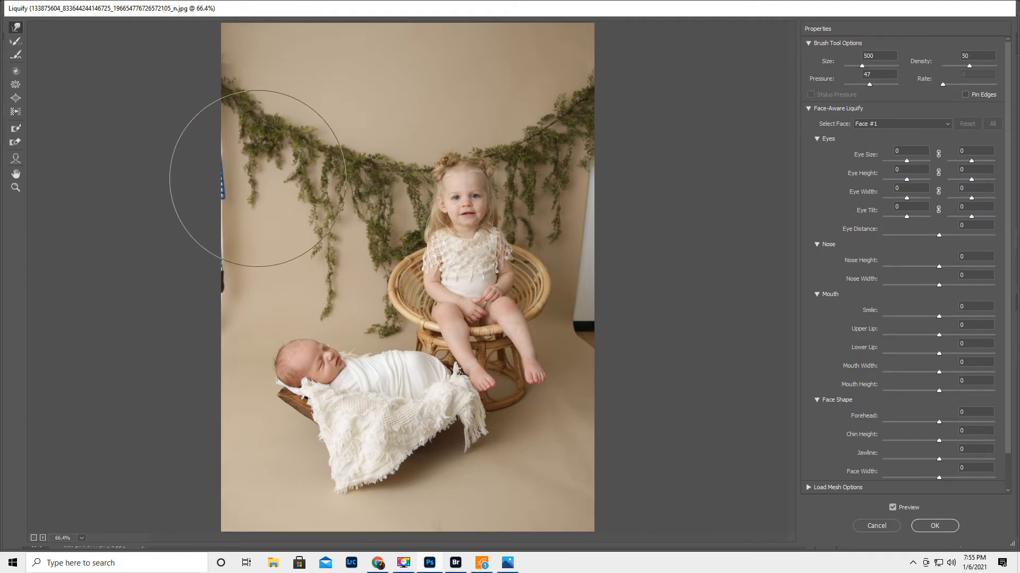
pyautogui.moveTo(258, 179); pyautogui.dragTo(221, 191)
# - Push the remaining edge clutter and garland end outward along the photo's left side with a 250 brush
pyautogui.press('[')
pyautogui.press('[')
pyautogui.press('[')
pyautogui.moveTo(230, 293)
pyautogui.mouseDown()
pyautogui.moveTo(207, 293)
pyautogui.moveTo(225, 298)
pyautogui.moveTo(199, 307)
pyautogui.moveTo(216, 317)
pyautogui.moveTo(202, 318)
pyautogui.moveTo(223, 269)
pyautogui.moveTo(198, 271)
pyautogui.moveTo(233, 261)
pyautogui.moveTo(215, 257)
pyautogui.moveTo(228, 248)
pyautogui.moveTo(213, 246)
pyautogui.moveTo(223, 227)
pyautogui.moveTo(213, 227)
pyautogui.moveTo(205, 180)
pyautogui.mouseUp()
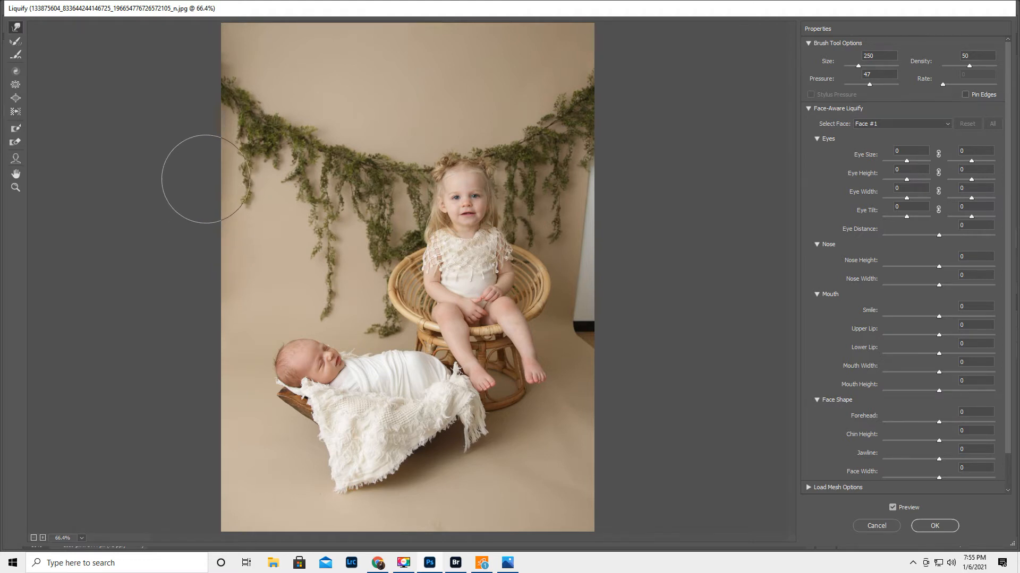
pyautogui.moveTo(229, 72); pyautogui.dragTo(221, 63)
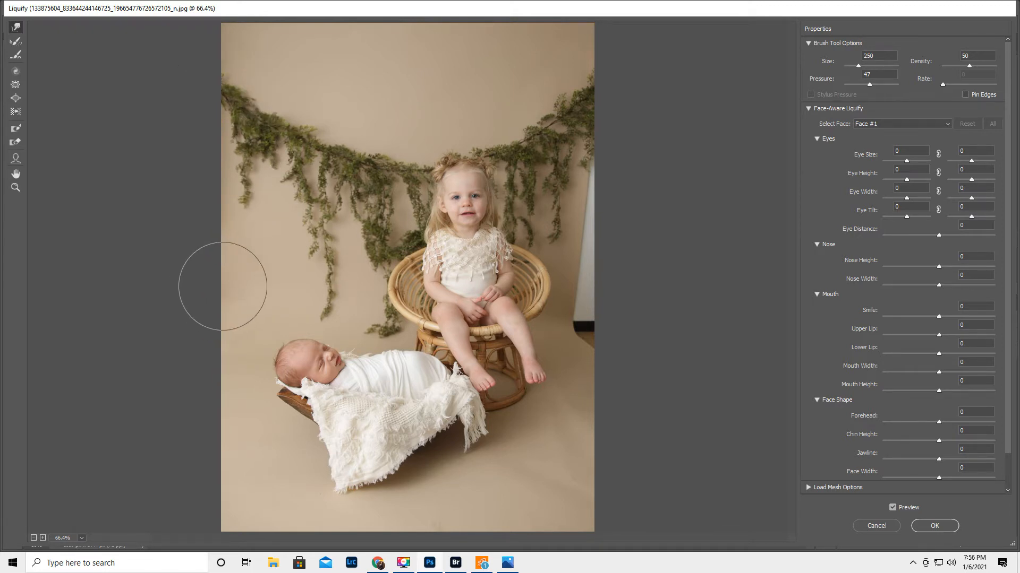
# - Freeze-mask the girl's legs, the chair and the garland on the photo's right side with a 175 brush
pyautogui.click(16, 130)
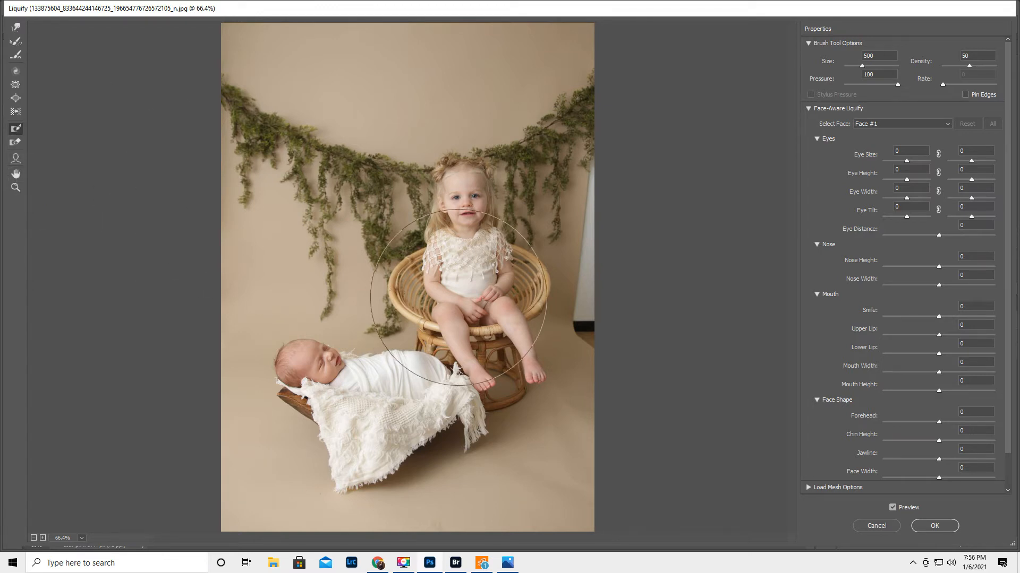
pyautogui.press('[')
pyautogui.press('[')
pyautogui.press('[')
pyautogui.press('[')
pyautogui.press('[')
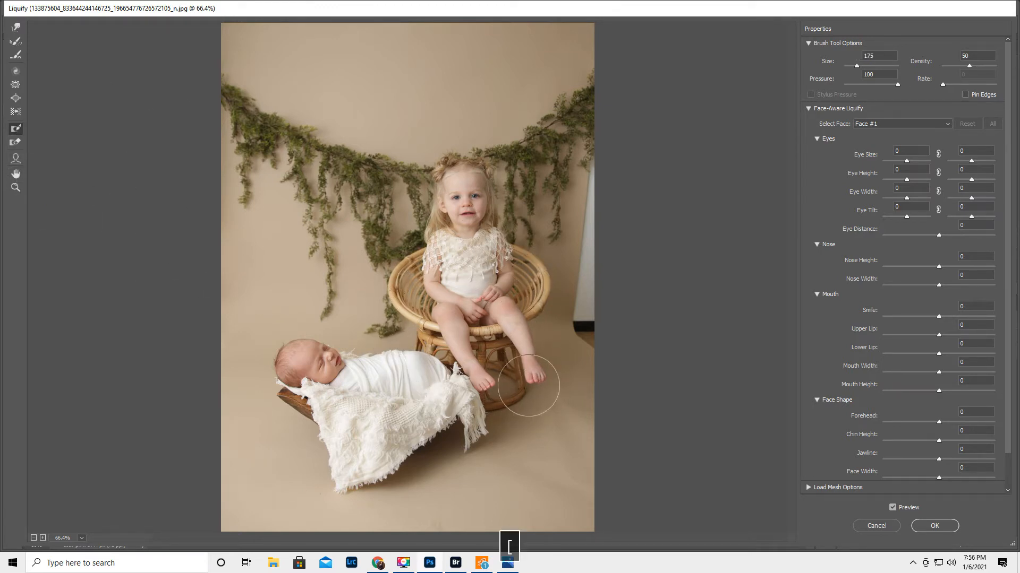
pyautogui.click(522, 380)
pyautogui.moveTo(522, 380)
pyautogui.mouseDown()
pyautogui.moveTo(457, 439)
pyautogui.moveTo(520, 366)
pyautogui.moveTo(545, 177)
pyautogui.moveTo(579, 153)
pyautogui.moveTo(590, 68)
pyautogui.mouseUp()
# - Push the exposed wall off the photo's right edge using Forward Warp at brush size 250, reducing the brush to 100 for touch-ups
pyautogui.click(16, 27)
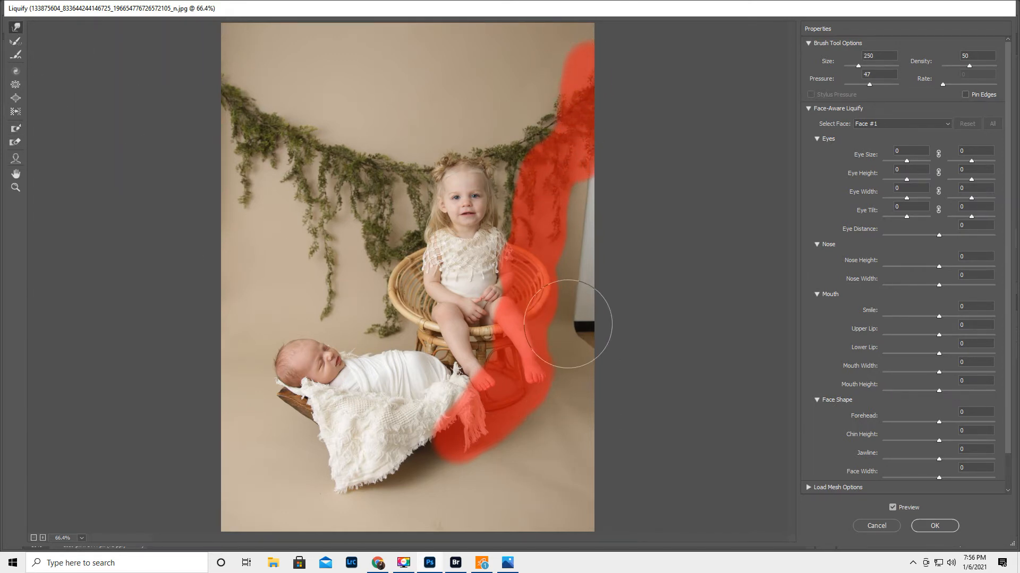
pyautogui.moveTo(586, 279)
pyautogui.mouseDown()
pyautogui.moveTo(610, 284)
pyautogui.moveTo(581, 170)
pyautogui.mouseUp()
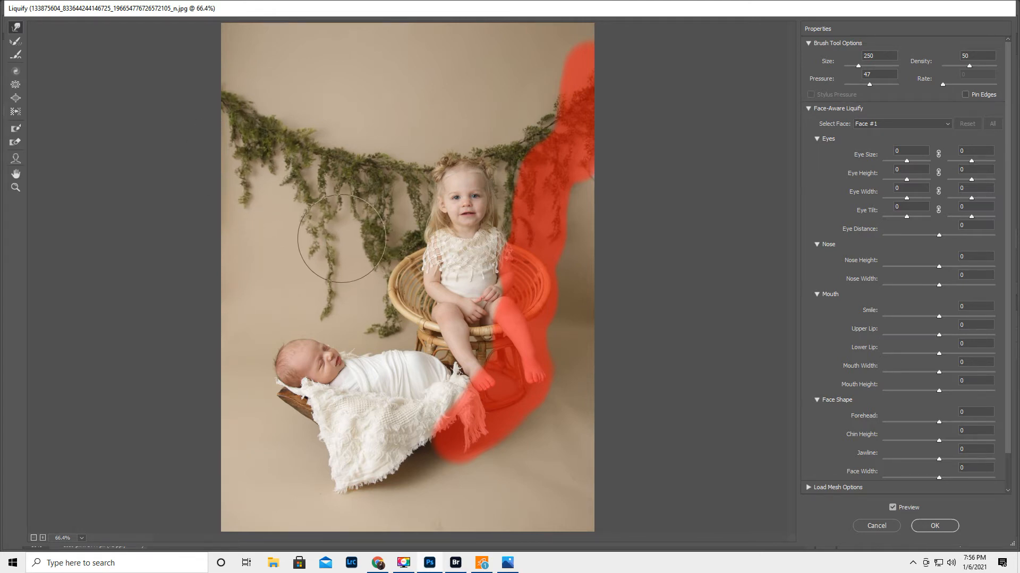
pyautogui.press('[')
pyautogui.press('[')
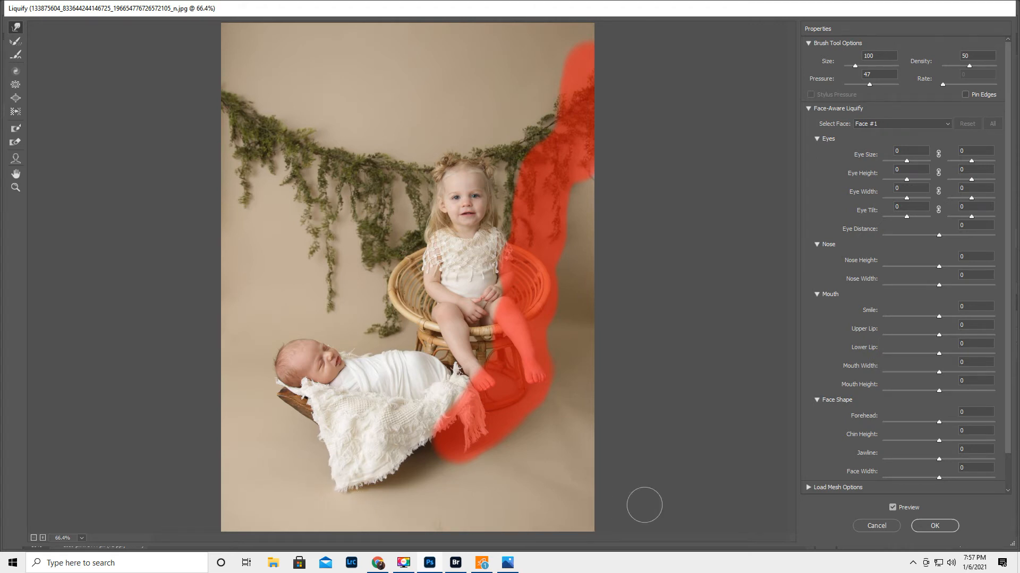
# - Thaw the whole frozen mask with a 1300 brush, compare before and after, and apply the Liquify changes
pyautogui.click(15, 143)
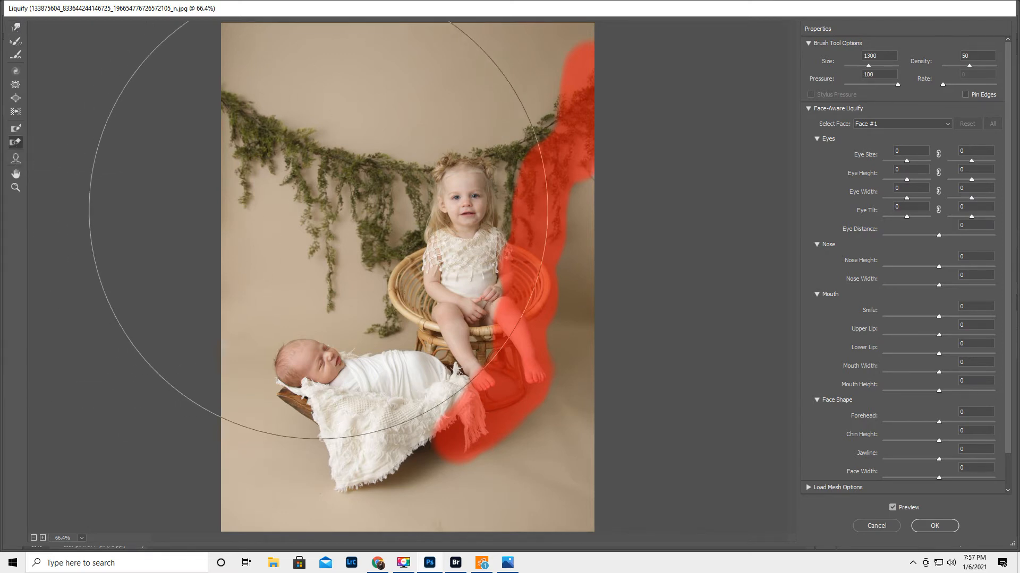
pyautogui.moveTo(456, 259)
pyautogui.mouseDown()
pyautogui.moveTo(557, 250)
pyautogui.moveTo(501, 352)
pyautogui.mouseUp()
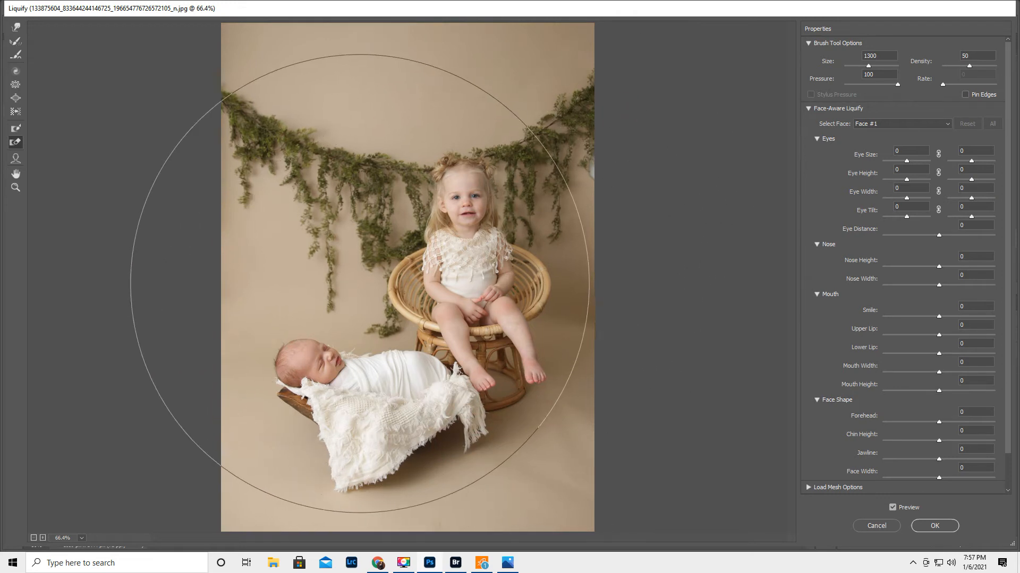
pyautogui.click(894, 507)
pyautogui.click(893, 508)
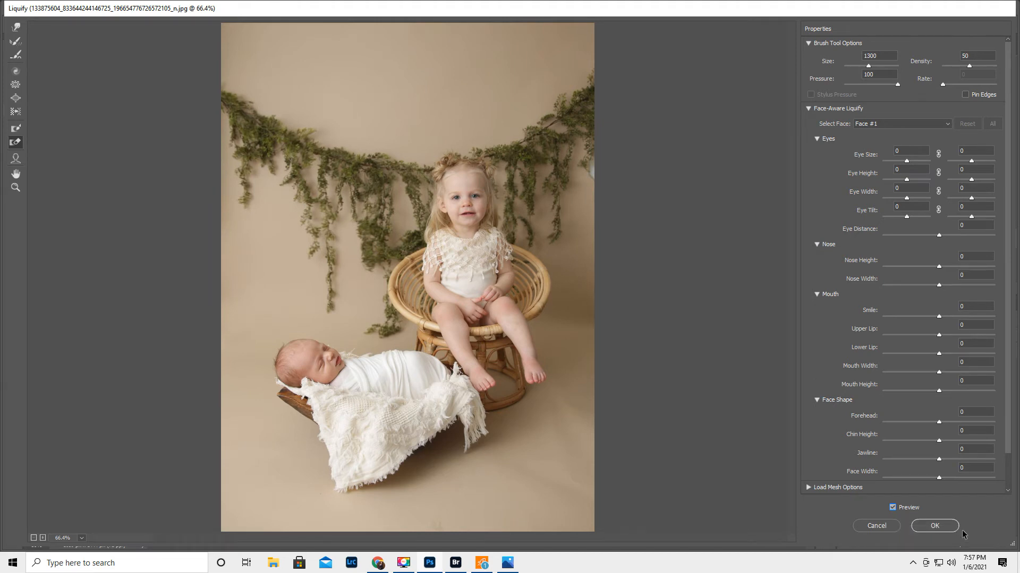
pyautogui.click(952, 527)
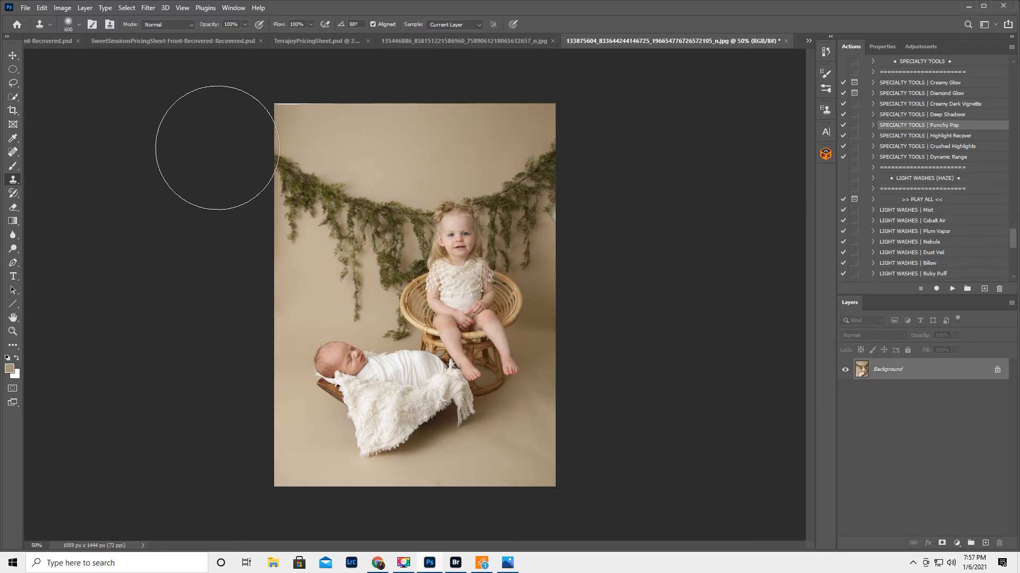
# - Clone backdrop over the white sliver at the photo's top-left corner using the Clone Stamp at size 175
pyautogui.press('[')
pyautogui.press('[')
pyautogui.press('[')
pyautogui.press('[')
pyautogui.press('[')
pyautogui.press('[')
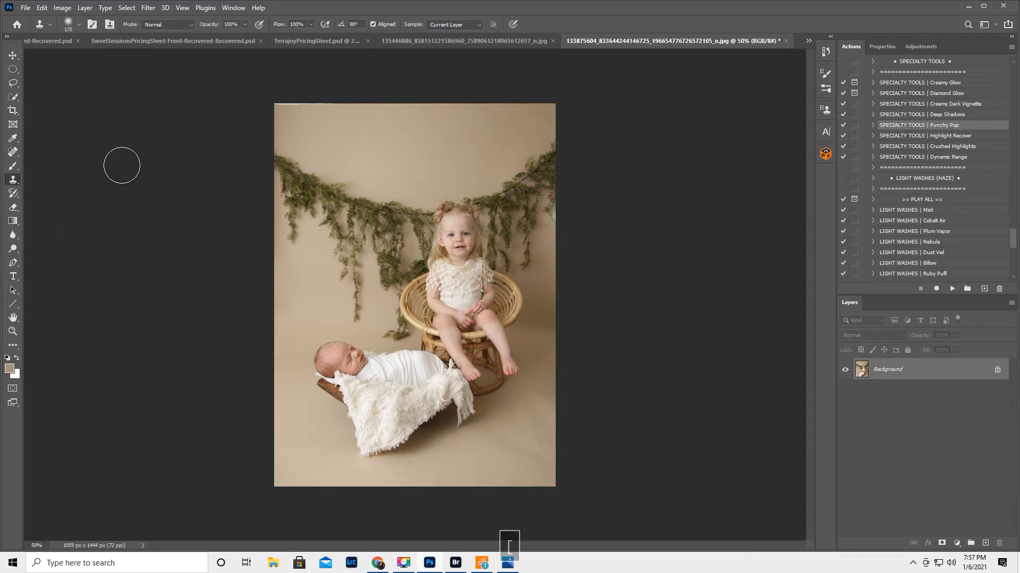
pyautogui.keyDown('alt'); pyautogui.click(320, 129); pyautogui.keyUp('alt')
pyautogui.moveTo(329, 106)
pyautogui.mouseDown()
pyautogui.moveTo(257, 97)
pyautogui.moveTo(275, 97)
pyautogui.moveTo(281, 116)
pyautogui.moveTo(314, 135)
pyautogui.moveTo(276, 114)
pyautogui.mouseUp()
pyautogui.keyDown('alt'); pyautogui.click(301, 125); pyautogui.keyUp('alt')
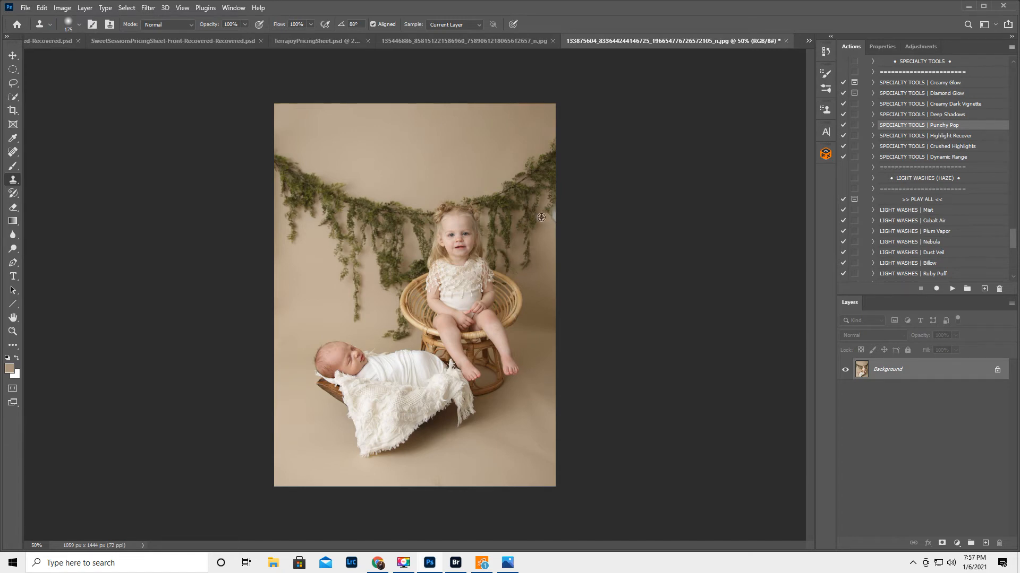
# - Clone over the leftover white wall spot below the garland at the photo's right edge with a size 90 brush
pyautogui.keyDown('alt'); pyautogui.click(532, 224); pyautogui.keyUp('alt')
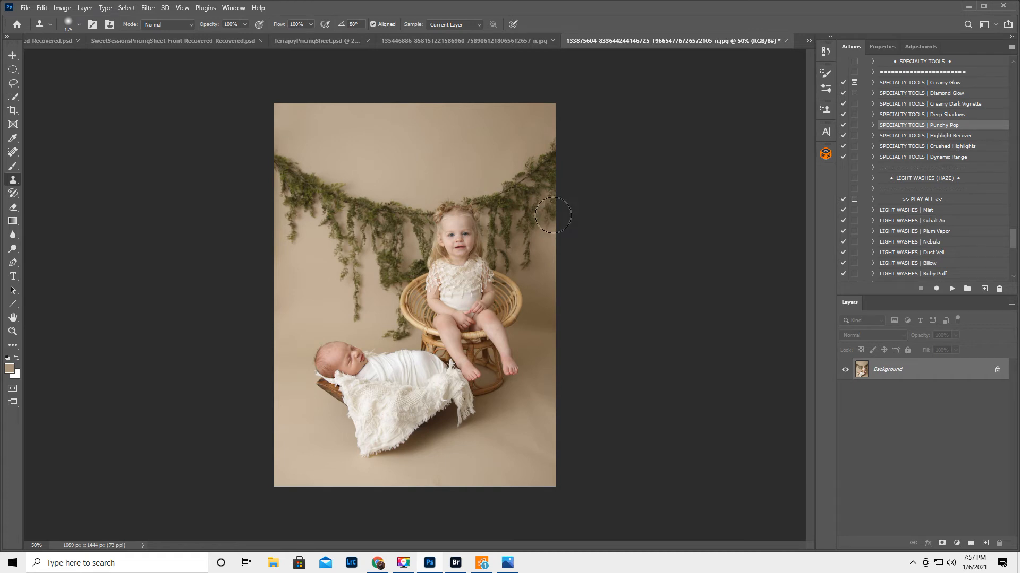
pyautogui.press('[')
pyautogui.press('[')
pyautogui.press('[')
pyautogui.press('[')
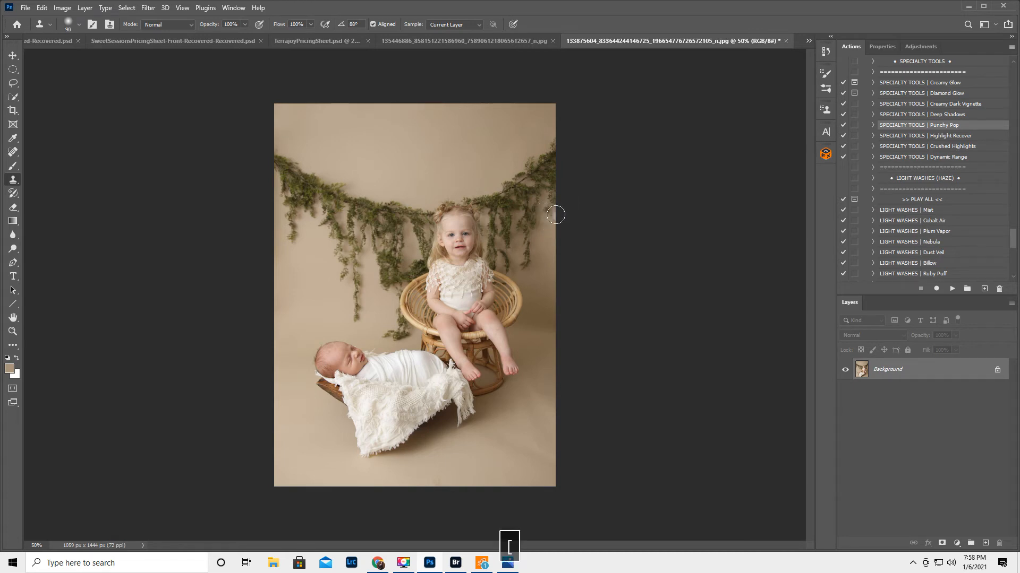
pyautogui.moveTo(555, 215); pyautogui.dragTo(550, 257)
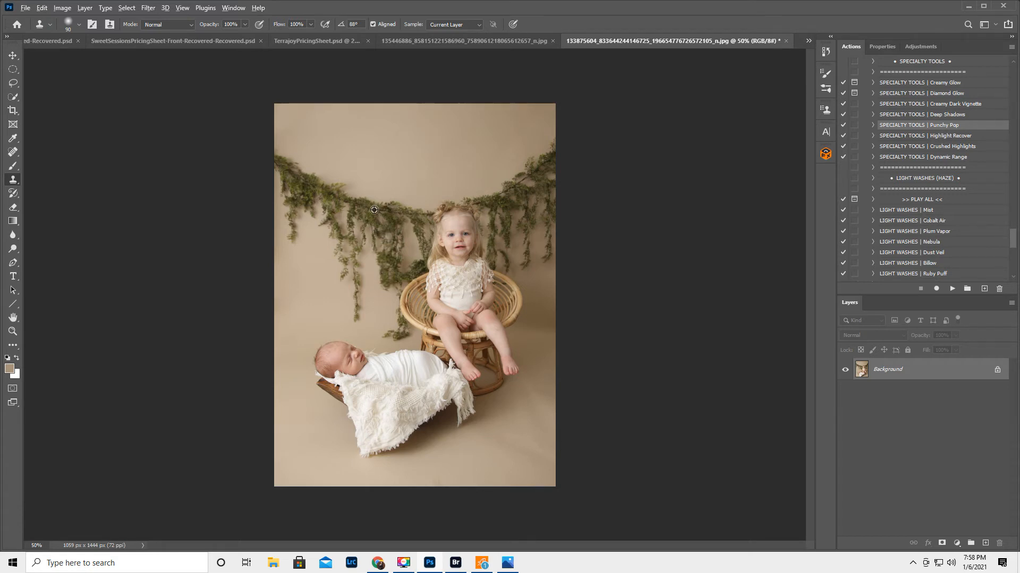
# - Clone foliage from the middle of the garland onto its thin stretch left of centre
pyautogui.keyDown('alt'); pyautogui.click(374, 210); pyautogui.keyUp('alt')
pyautogui.click(345, 203)
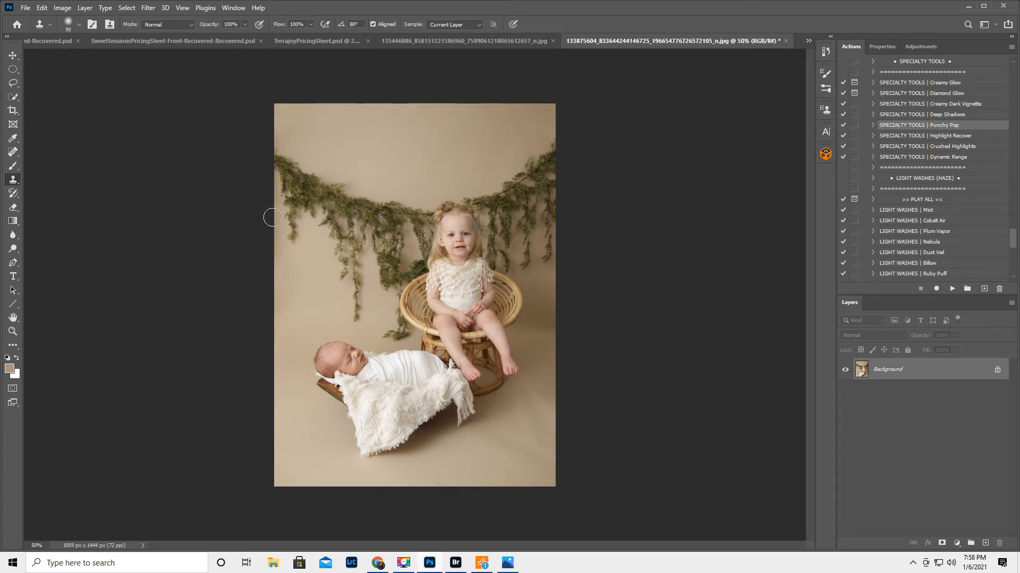
pyautogui.keyDown('alt'); pyautogui.click(363, 202); pyautogui.keyUp('alt')
# - Copy both children with their props to a new layer using the Object Selection tool, and duplicate the background layer
pyautogui.click(12, 97)
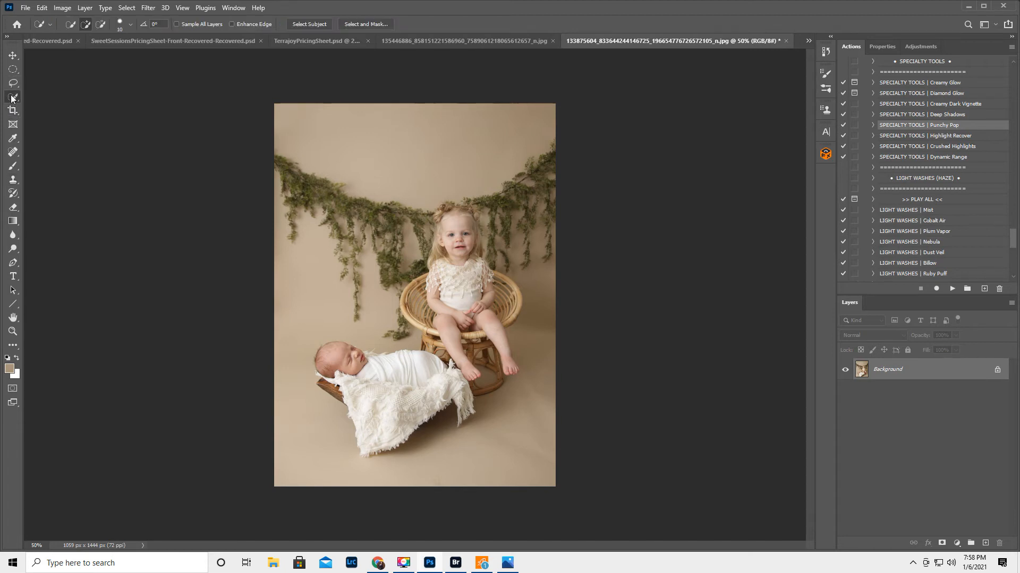
pyautogui.rightClick(12, 97)
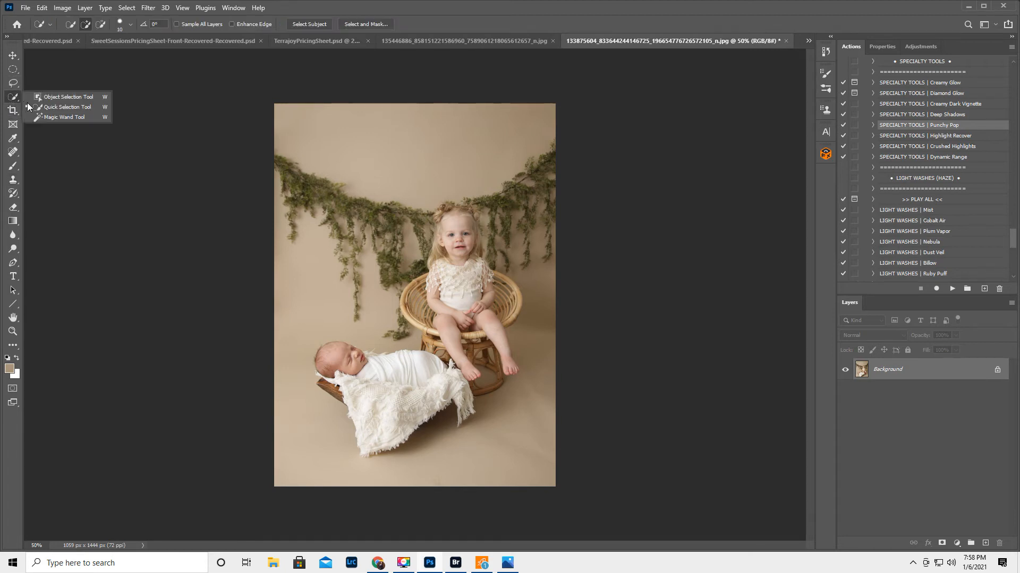
pyautogui.click(70, 97)
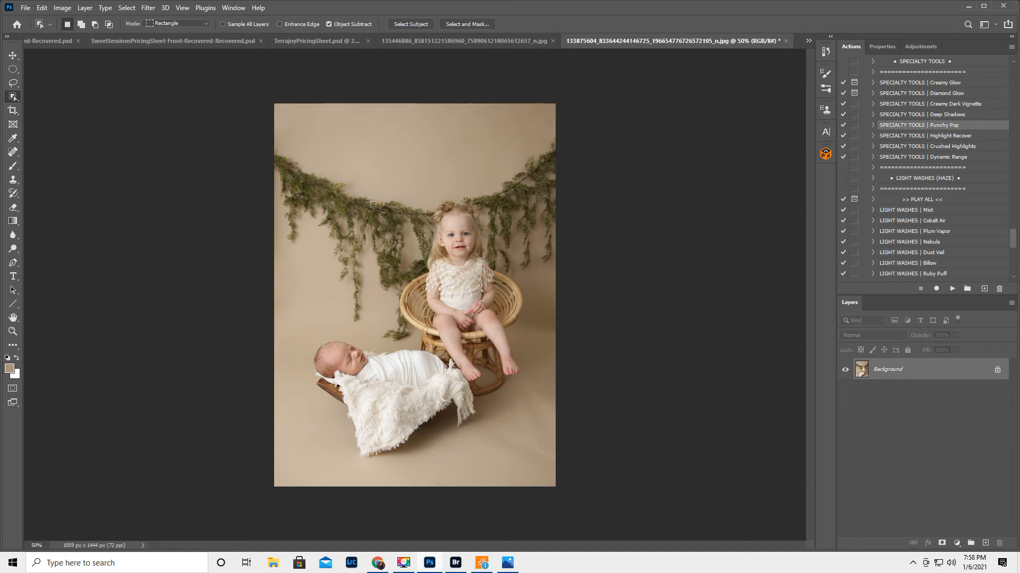
pyautogui.moveTo(311, 174); pyautogui.dragTo(520, 452)
pyautogui.rightClick(461, 293)
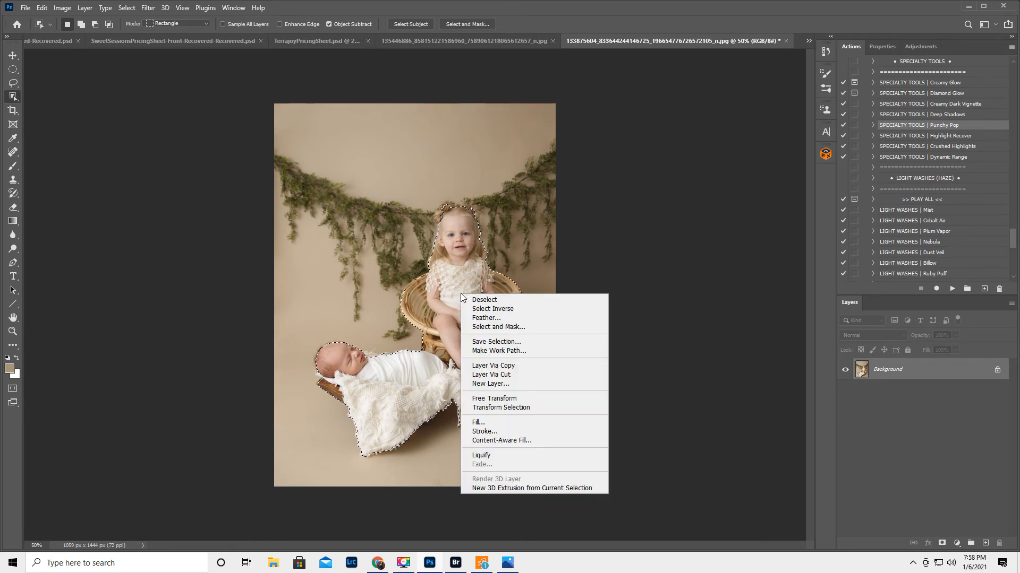
pyautogui.click(491, 365)
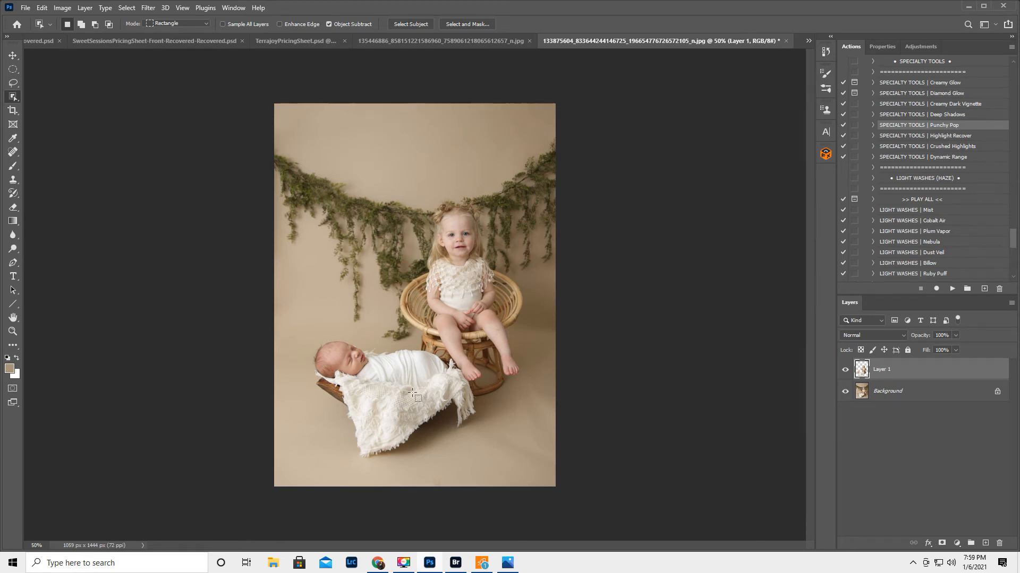
pyautogui.click(922, 393)
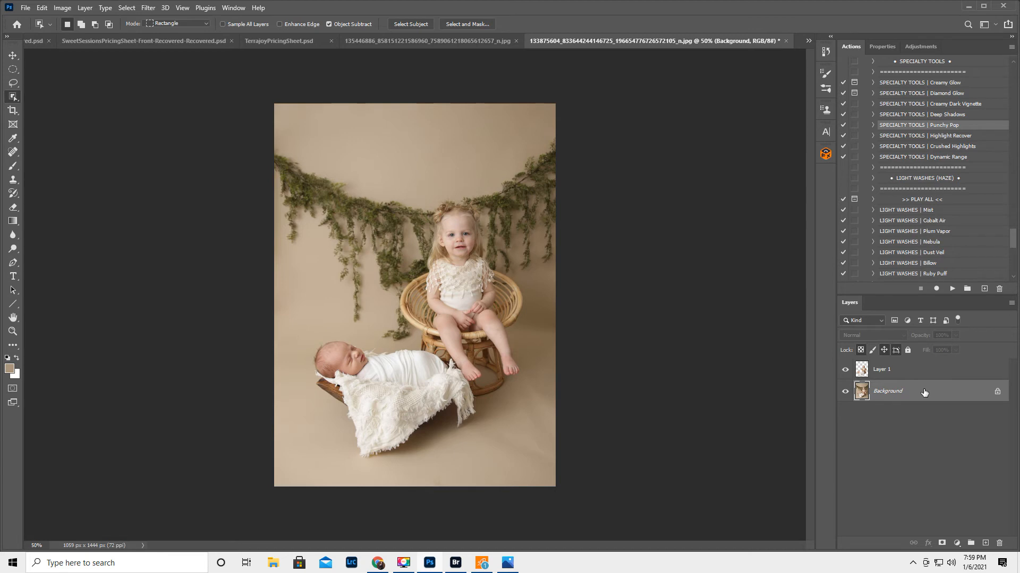
pyautogui.hotkey('ctrl', 'j')
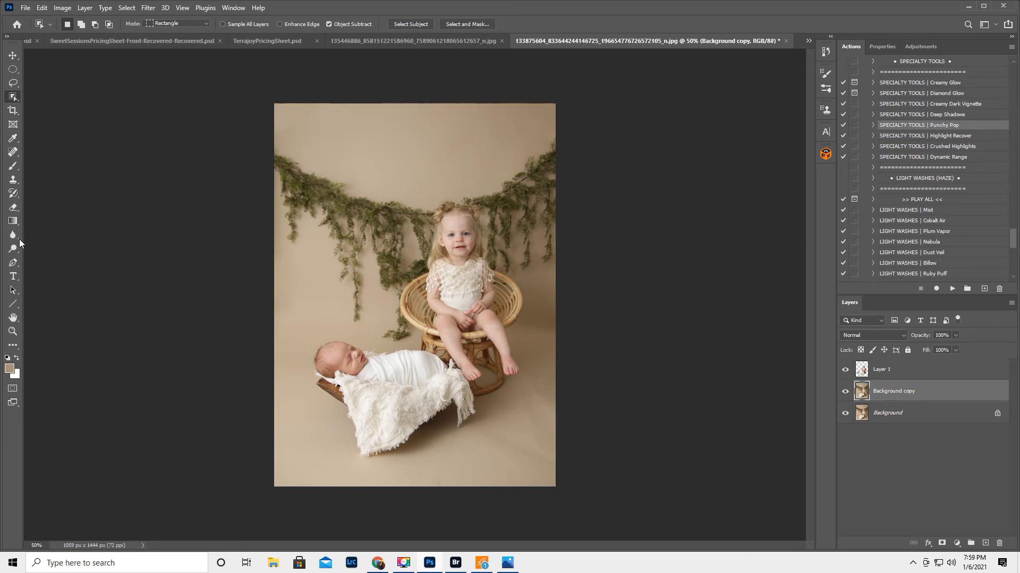
# - Paint a sampled floor tone over the backdrop near the photo's lower-right edge using a soft Brush at size 200 and 53% opacity
pyautogui.click(13, 166)
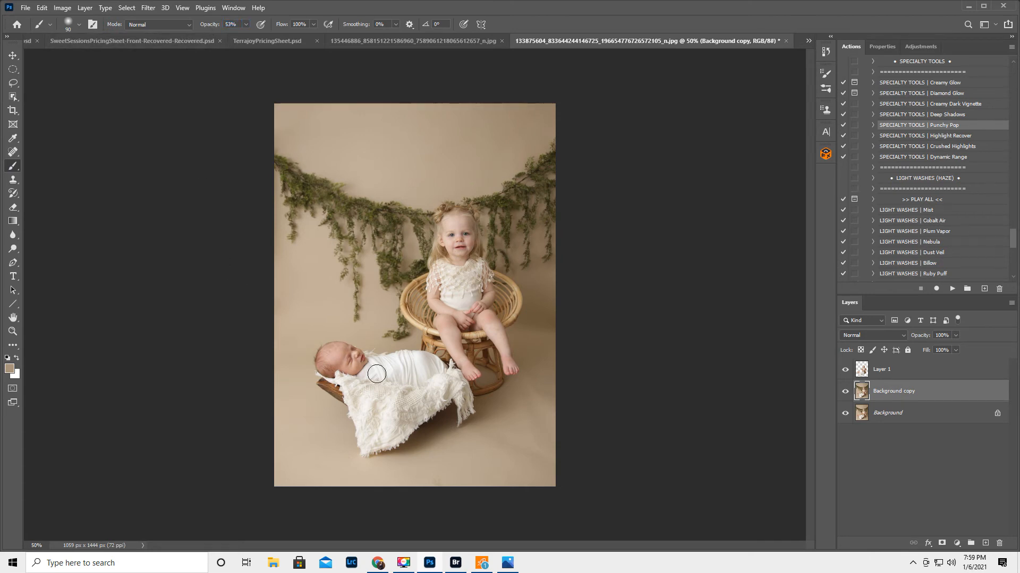
pyautogui.press(']')
pyautogui.press(']')
pyautogui.press(']')
pyautogui.press(']')
pyautogui.press(']')
pyautogui.press(']')
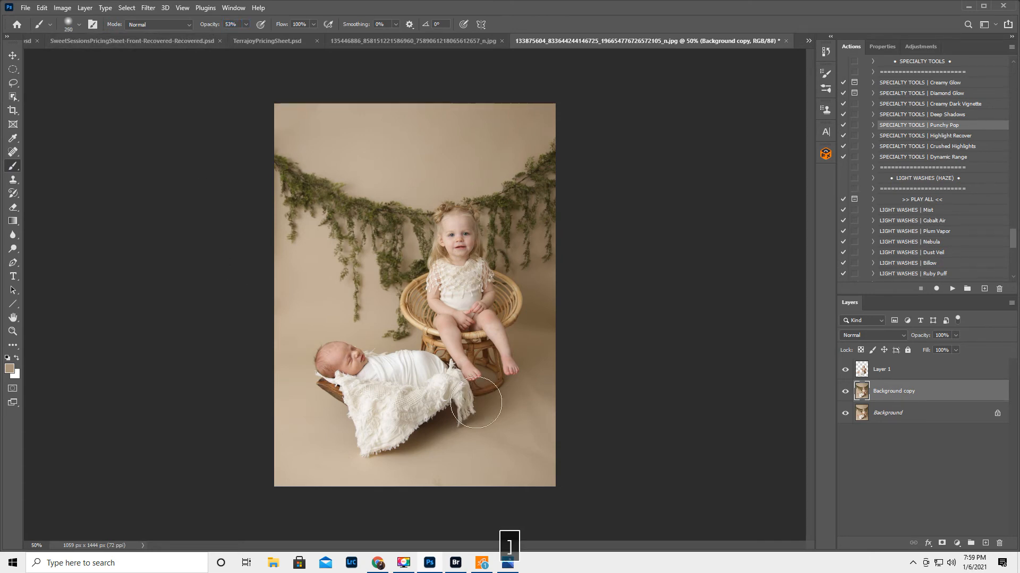
pyautogui.press('[')
pyautogui.keyDown('alt'); pyautogui.click(491, 460); pyautogui.keyUp('alt')
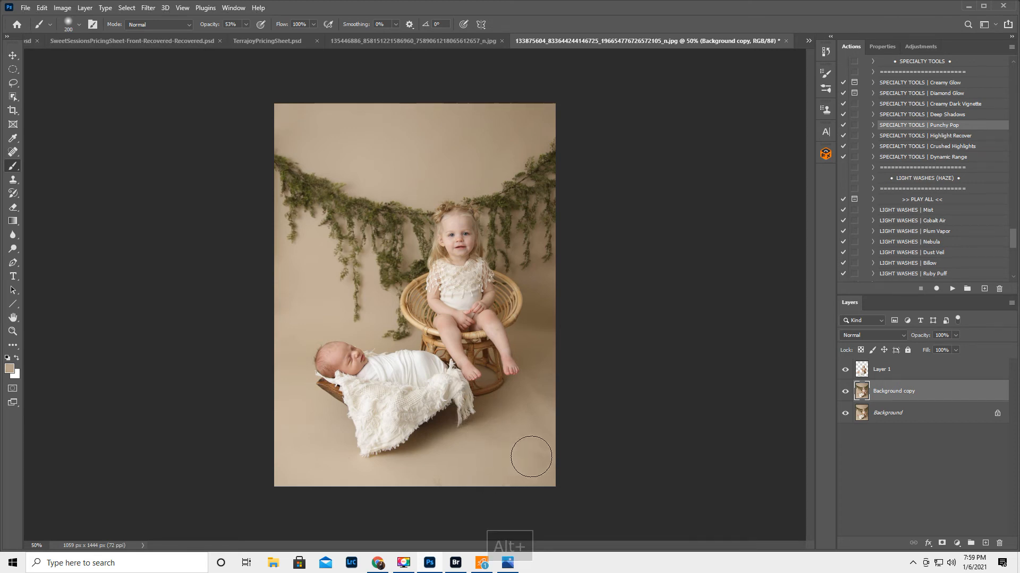
pyautogui.moveTo(523, 447)
pyautogui.mouseDown()
pyautogui.moveTo(542, 435)
pyautogui.moveTo(536, 422)
pyautogui.moveTo(543, 458)
pyautogui.mouseUp()
pyautogui.moveTo(498, 430)
pyautogui.mouseDown()
pyautogui.moveTo(505, 398)
pyautogui.moveTo(549, 395)
pyautogui.moveTo(550, 368)
pyautogui.mouseUp()
# - Paint sampled darker backdrop tones along the photo's right edge beside the chair, and check the result by toggling the children's cutout layer
pyautogui.keyDown('alt'); pyautogui.click(504, 400); pyautogui.keyUp('alt')
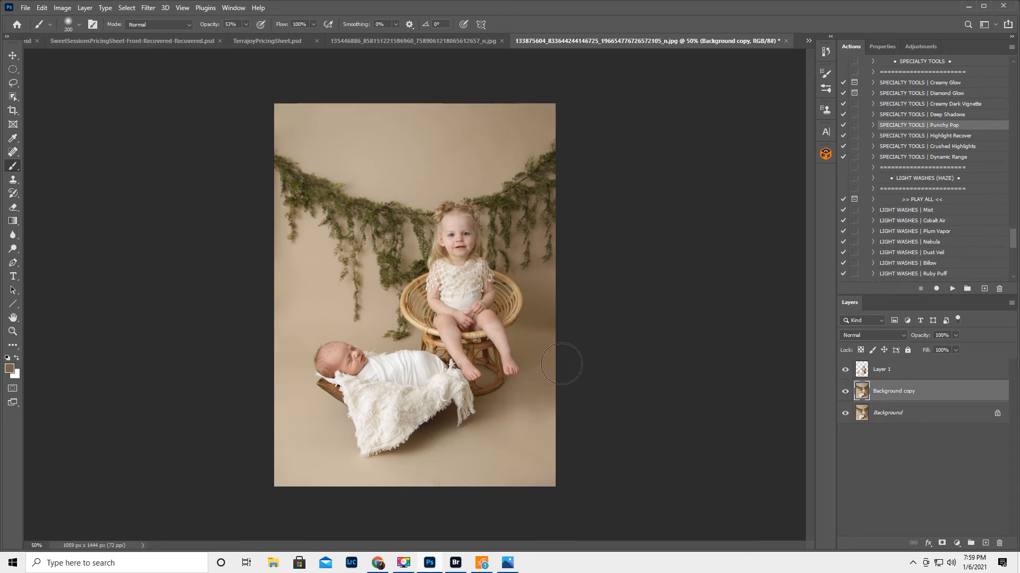
pyautogui.keyDown('alt'); pyautogui.click(533, 342); pyautogui.keyUp('alt')
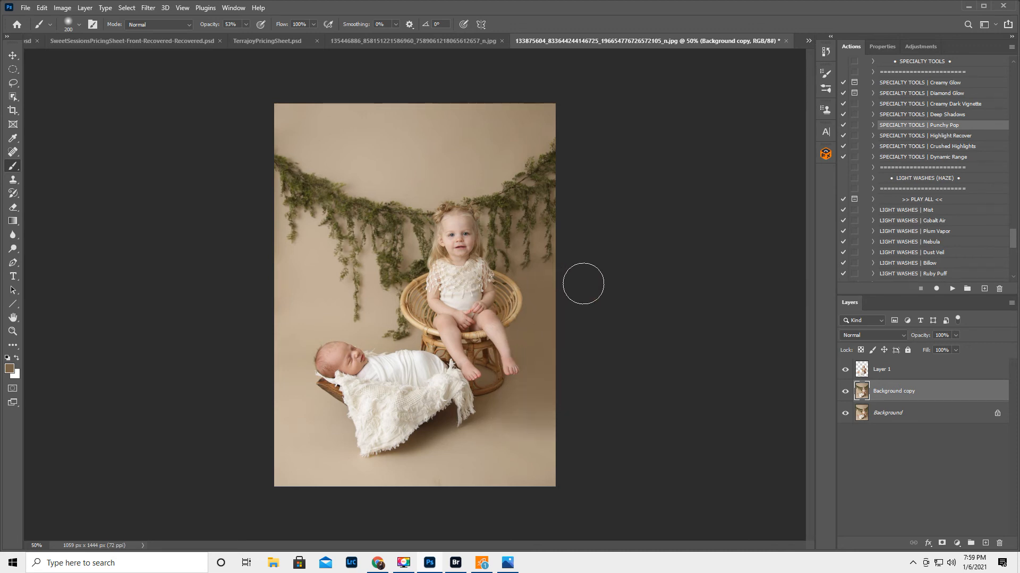
pyautogui.click(845, 371)
pyautogui.click(845, 370)
pyautogui.click(846, 371)
pyautogui.click(846, 370)
# - Blend the backdrop with a sampled floor tone using a size 500 brush at 24% opacity, and flatten the image
pyautogui.moveTo(208, 28); pyautogui.dragTo(192, 34)
pyautogui.press(']')
pyautogui.press(']')
pyautogui.press(']')
pyautogui.press(']')
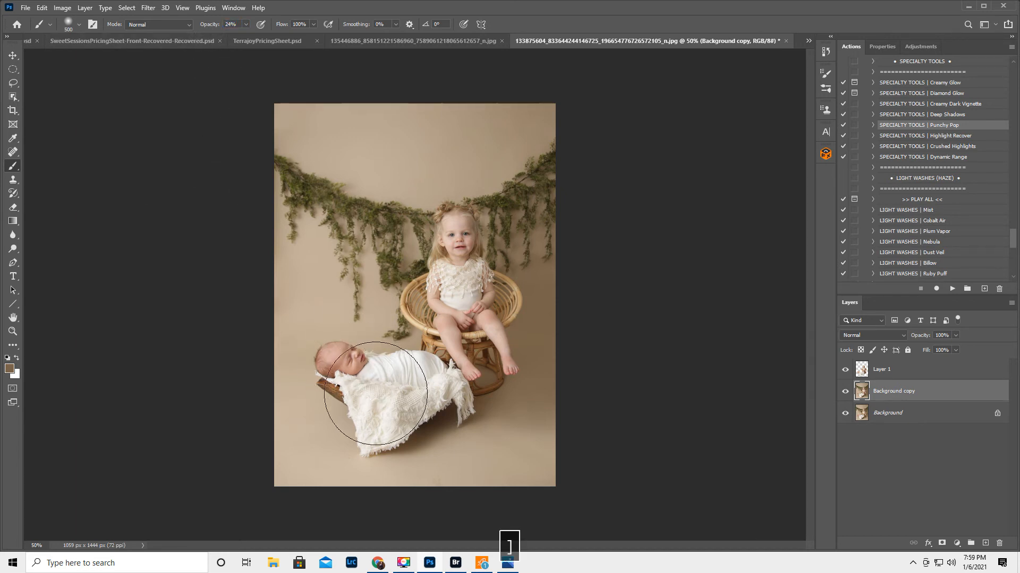
pyautogui.keyDown('alt'); pyautogui.click(494, 451); pyautogui.keyUp('alt')
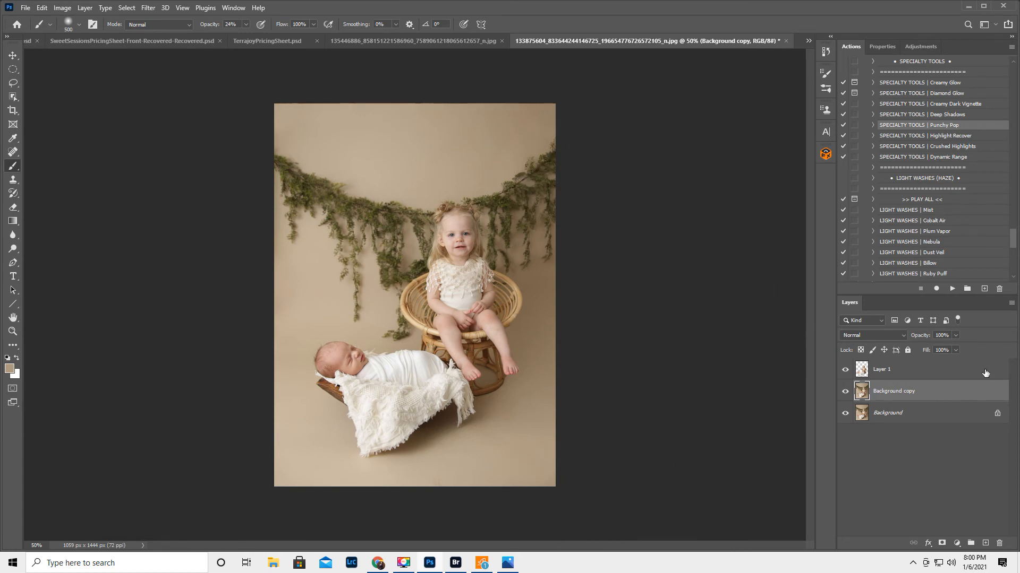
pyautogui.click(1011, 303)
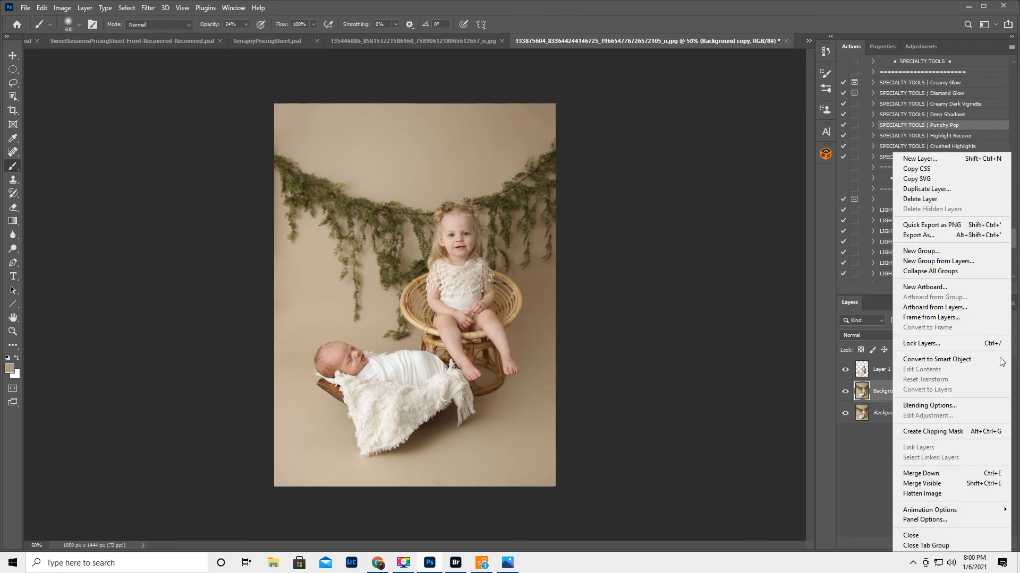
pyautogui.click(932, 498)
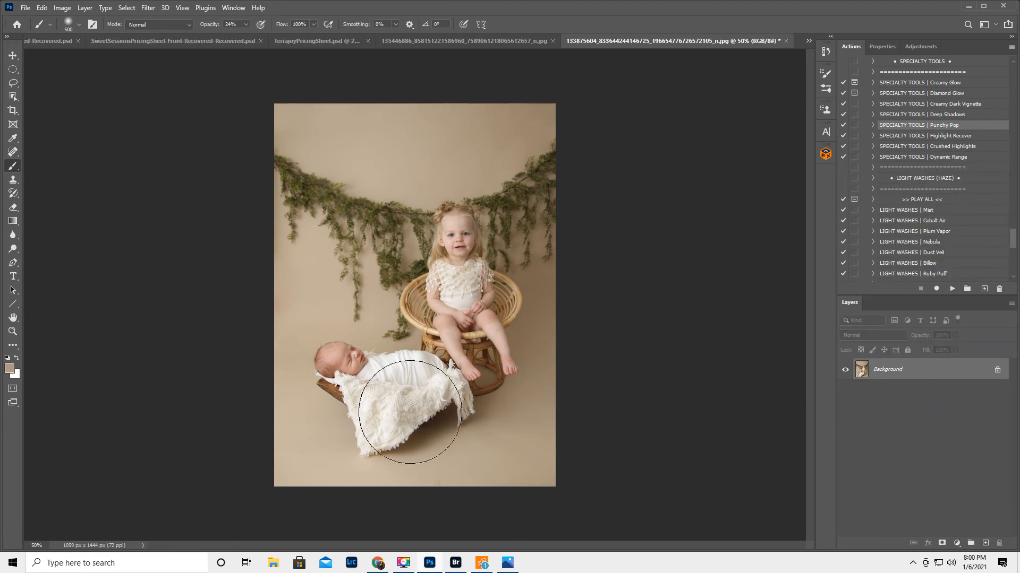
# - Push the garland's right end downward in Liquify using the Forward Warp tool at size 300
pyautogui.click(147, 9)
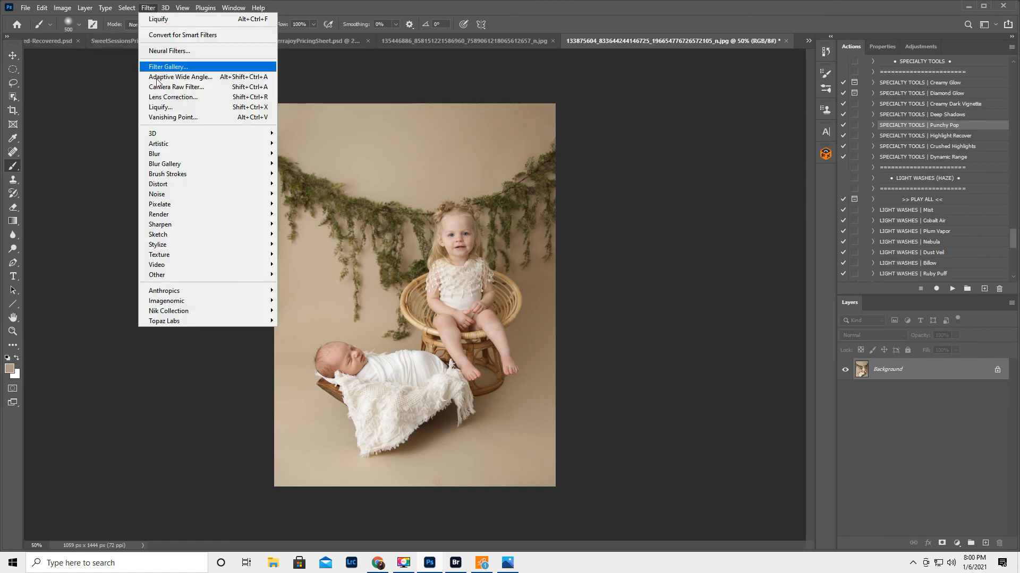
pyautogui.click(162, 107)
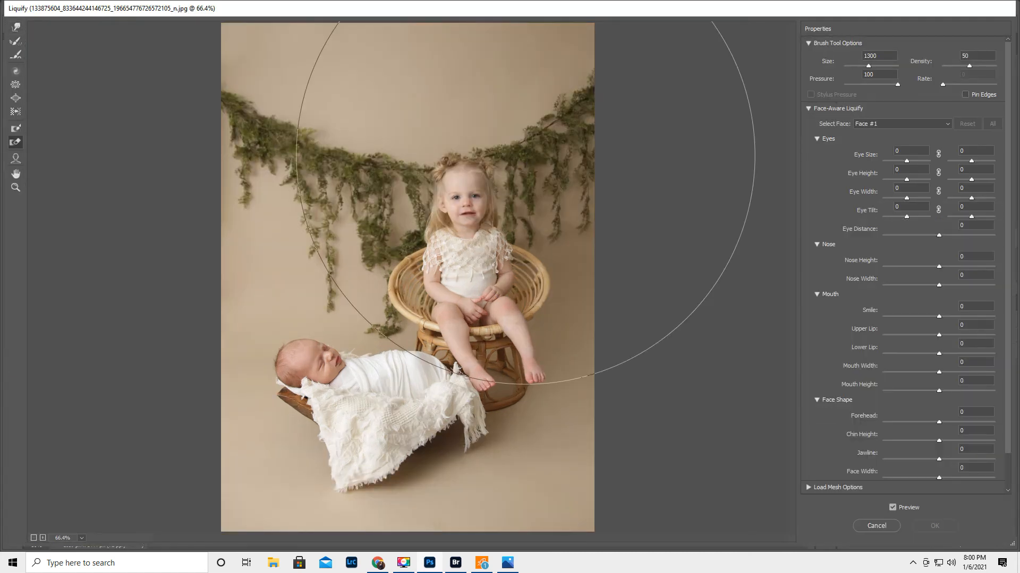
pyautogui.press('[')
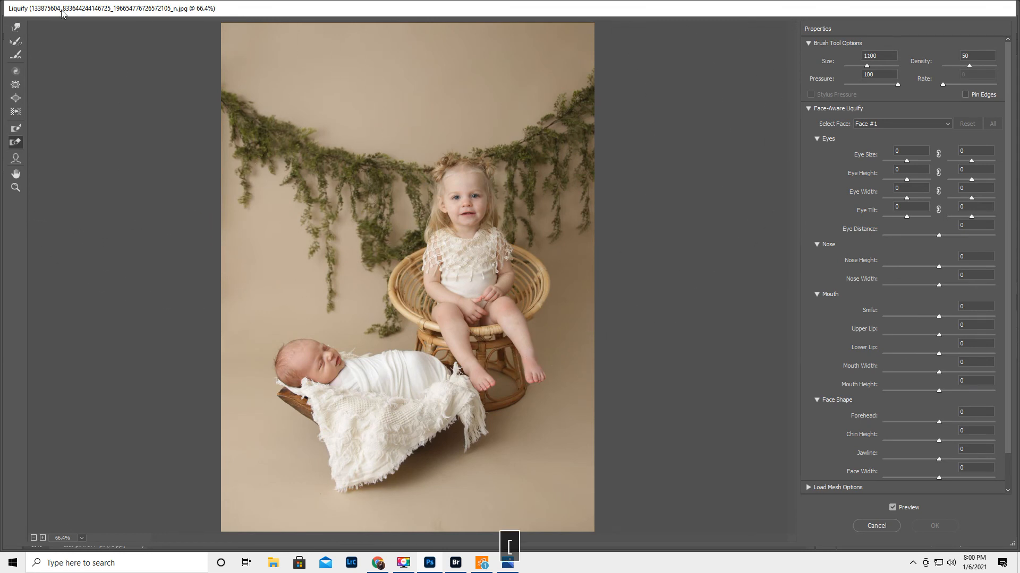
pyautogui.click(15, 29)
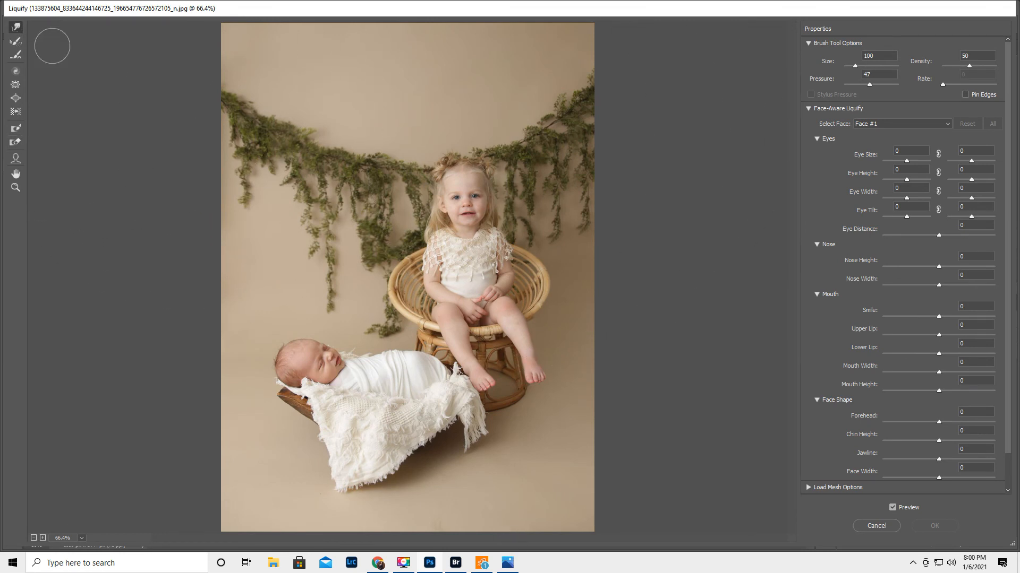
pyautogui.press(']')
pyautogui.press(']')
pyautogui.press(']')
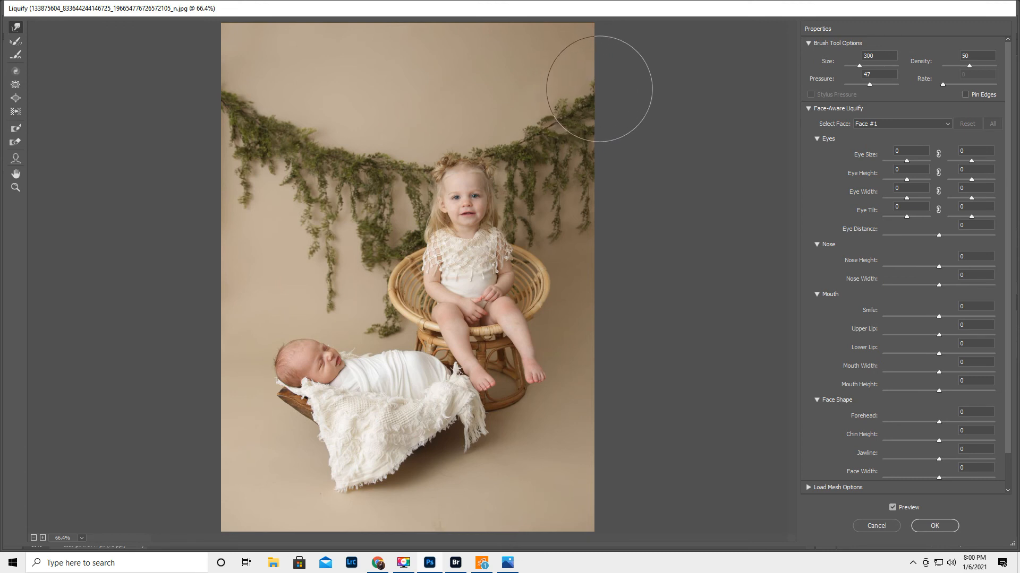
pyautogui.moveTo(560, 106); pyautogui.dragTo(558, 124)
pyautogui.moveTo(592, 90); pyautogui.dragTo(598, 89)
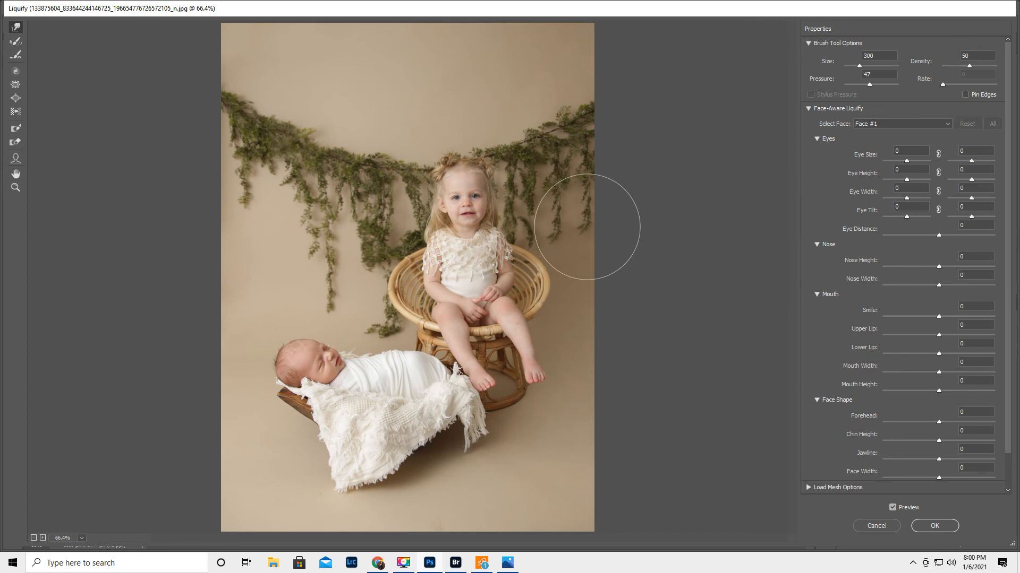
# - Reduce the Forward Warp brush size and apply the Liquify changes to the photo
pyautogui.press('[')
pyautogui.press('[')
pyautogui.press('[')
pyautogui.press('[')
pyautogui.press('[')
pyautogui.press('[')
pyautogui.press('[')
pyautogui.press('[')
pyautogui.press('[')
pyautogui.click(936, 526)
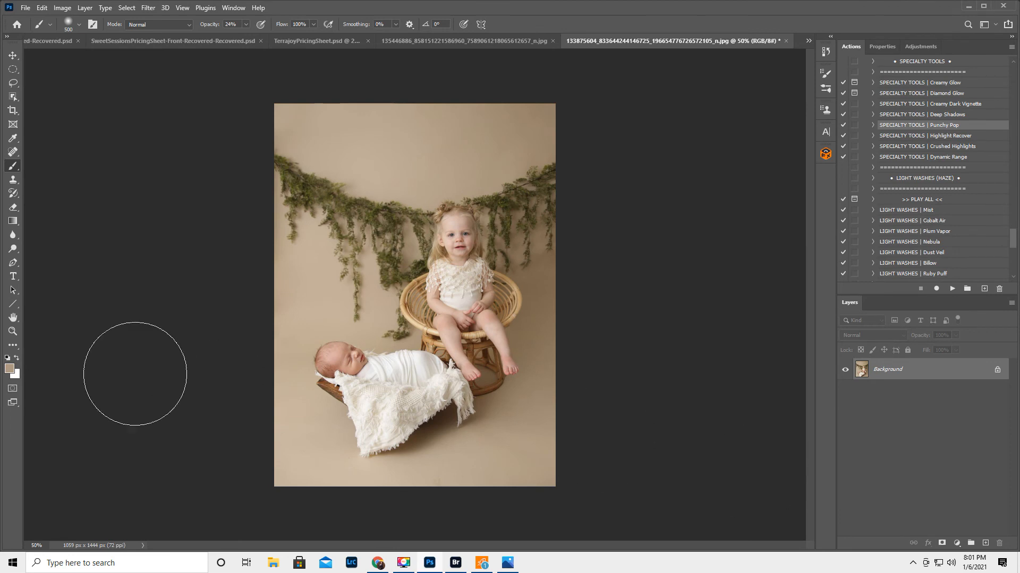
# - Paint a sampled backdrop tone between the hanging garland strands near the photo's right edge using a size 30 brush at 24% opacity
pyautogui.click(13, 331)
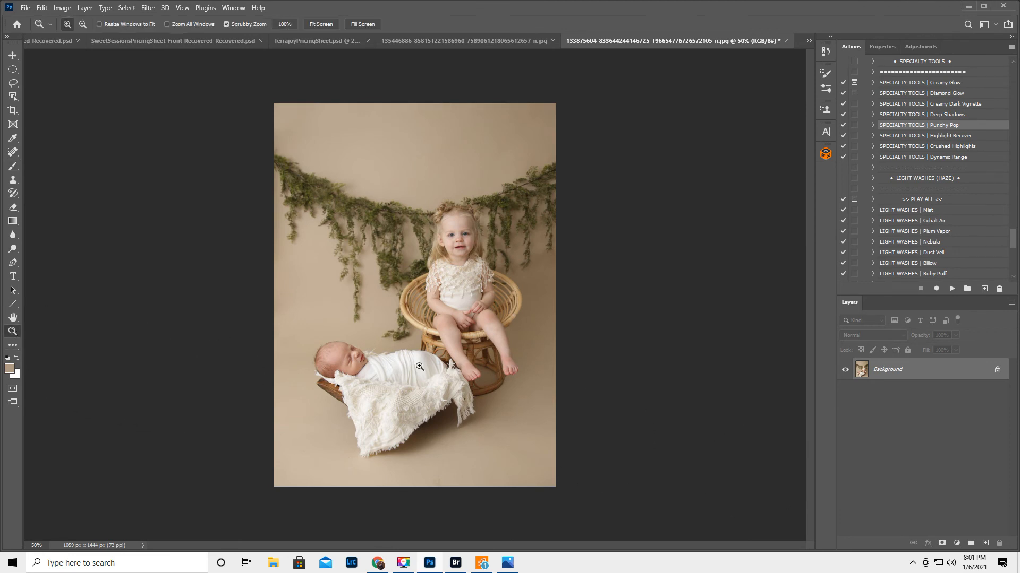
pyautogui.click(549, 246)
pyautogui.click(549, 247)
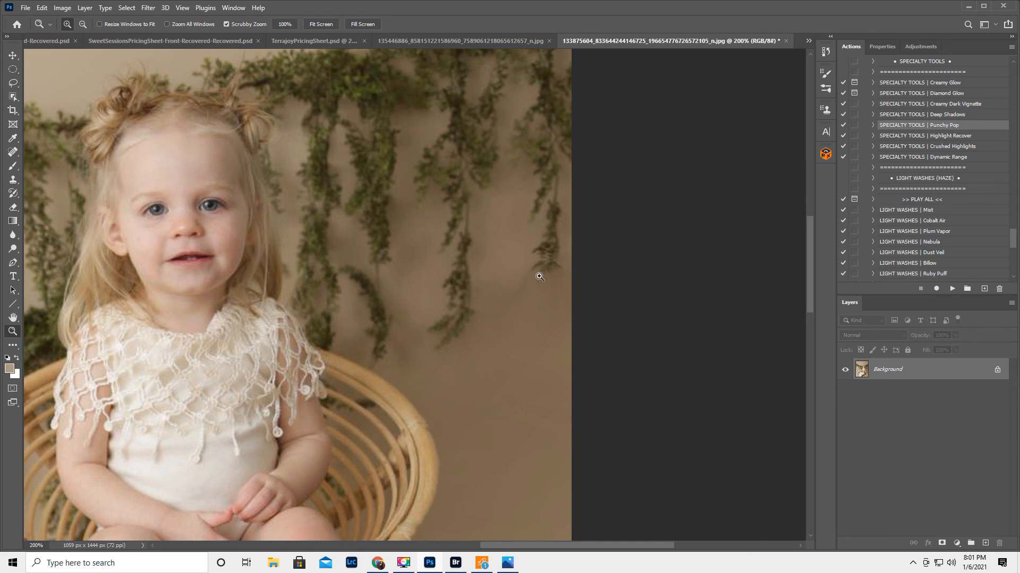
pyautogui.click(14, 167)
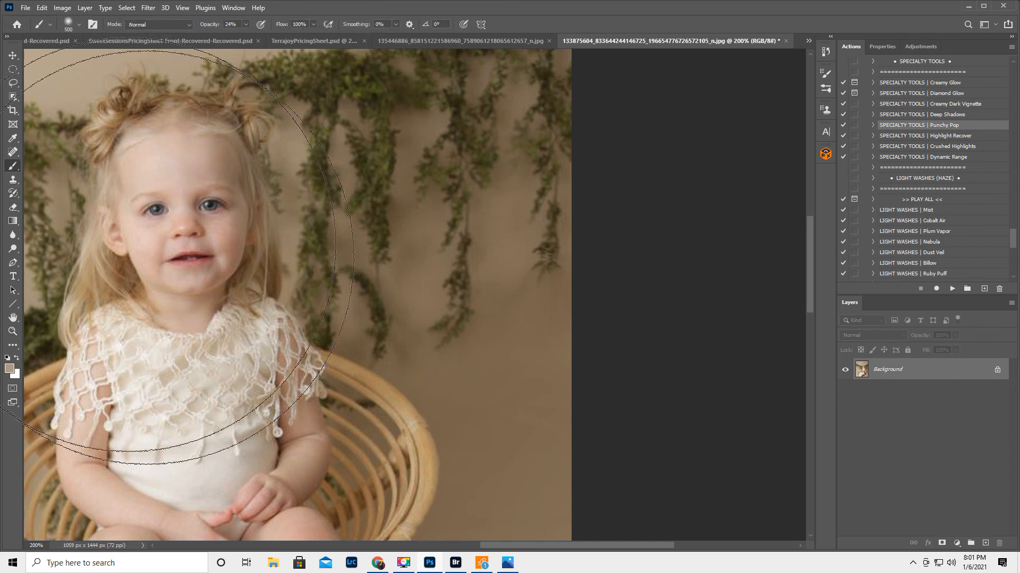
pyautogui.press('[')
pyautogui.press('[')
pyautogui.press('[')
pyautogui.press('[')
pyautogui.press('[')
pyautogui.press('[')
pyautogui.press('[')
pyautogui.press('[')
pyautogui.press('[')
pyautogui.press('[')
pyautogui.press('[')
pyautogui.press('[')
pyautogui.press('[')
pyautogui.press('[')
pyautogui.press('[')
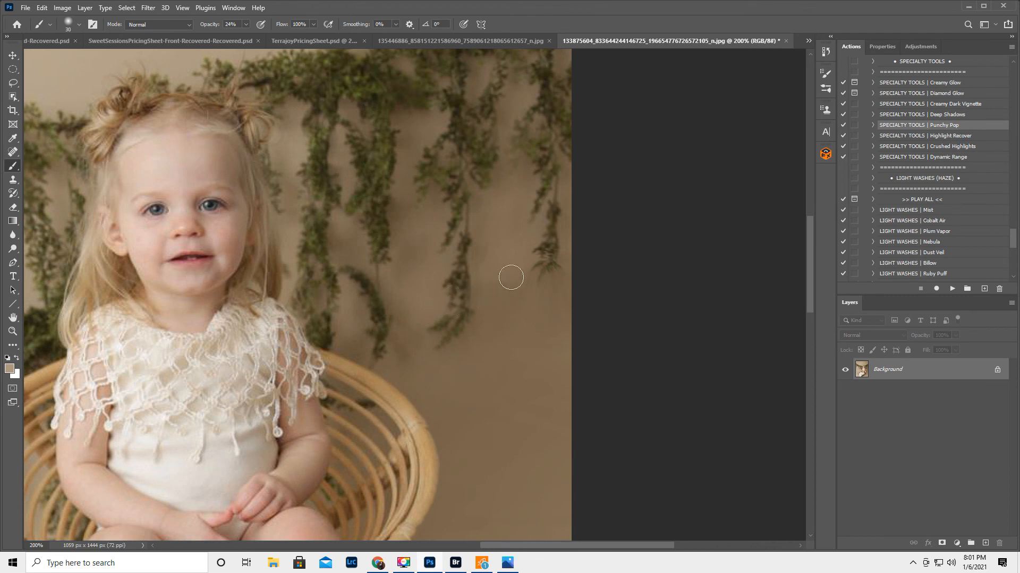
pyautogui.keyDown('alt'); pyautogui.click(517, 261); pyautogui.keyUp('alt')
pyautogui.press('alt')
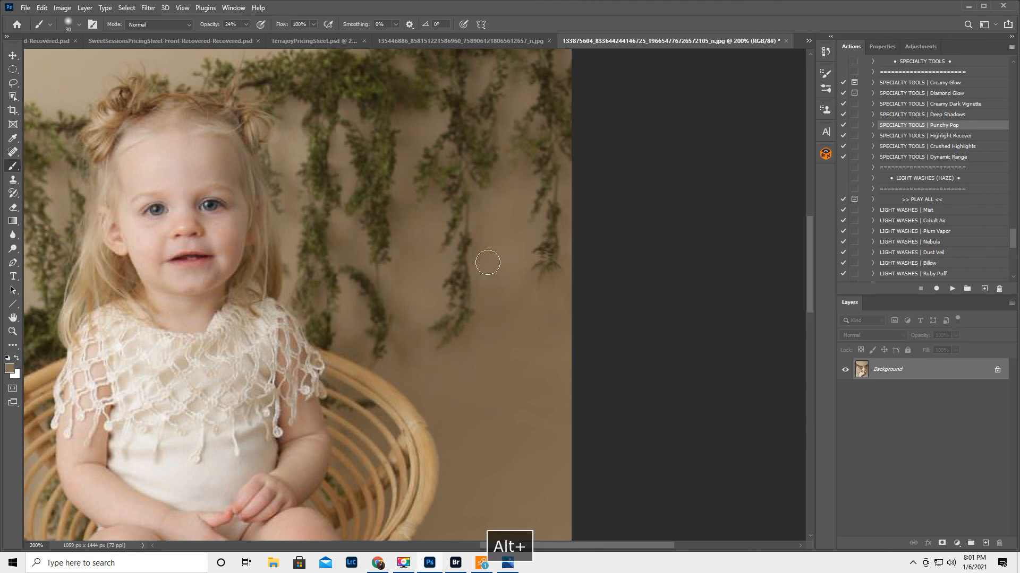
# - Switch the document status readout to Document Profile to check the photo's colour profile
pyautogui.click(13, 331)
pyautogui.keyDown('alt'); pyautogui.click(301, 362); pyautogui.keyUp('alt')
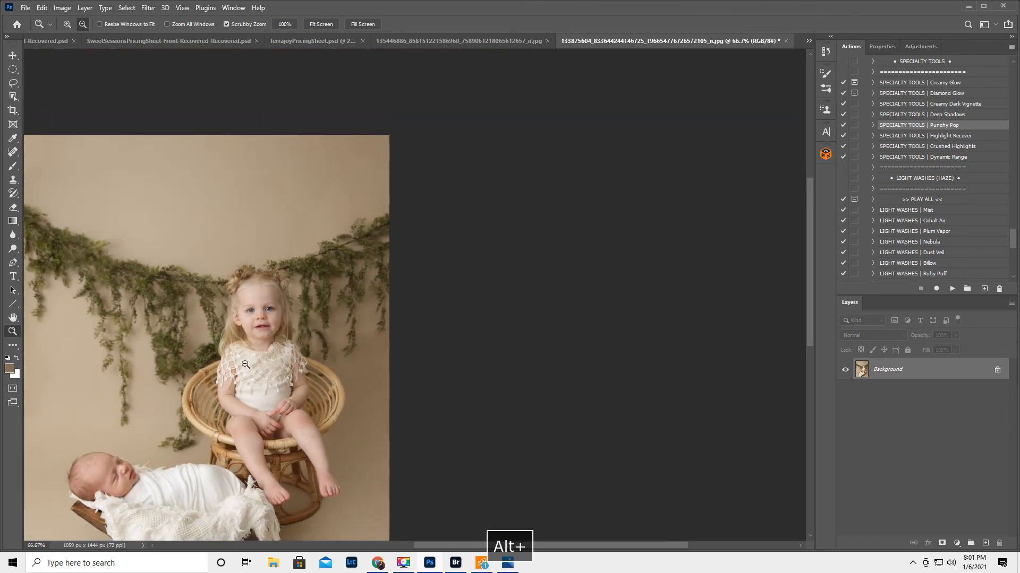
pyautogui.keyDown('alt'); pyautogui.click(222, 359); pyautogui.keyUp('alt')
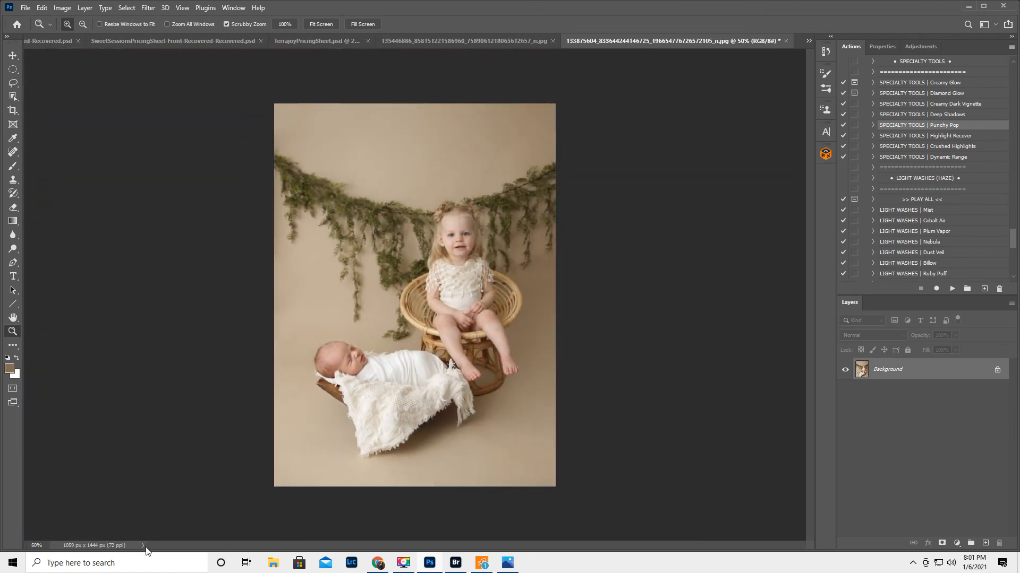
pyautogui.click(143, 546)
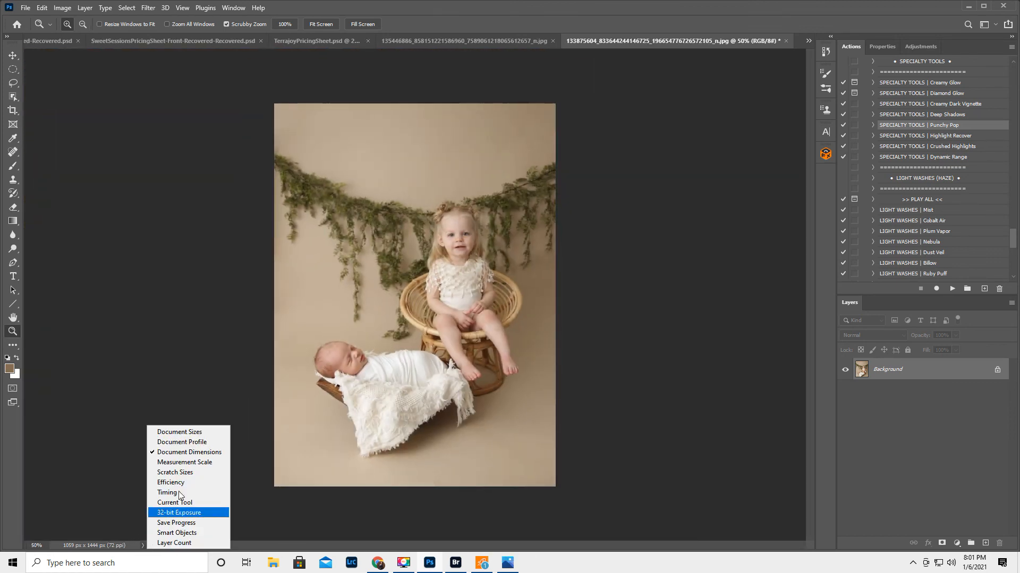
pyautogui.click(191, 444)
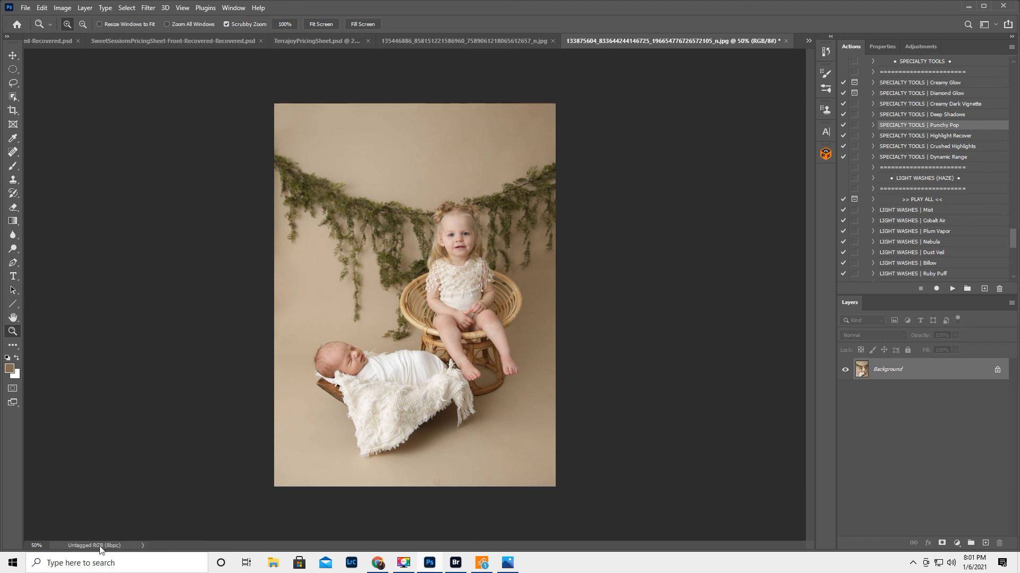